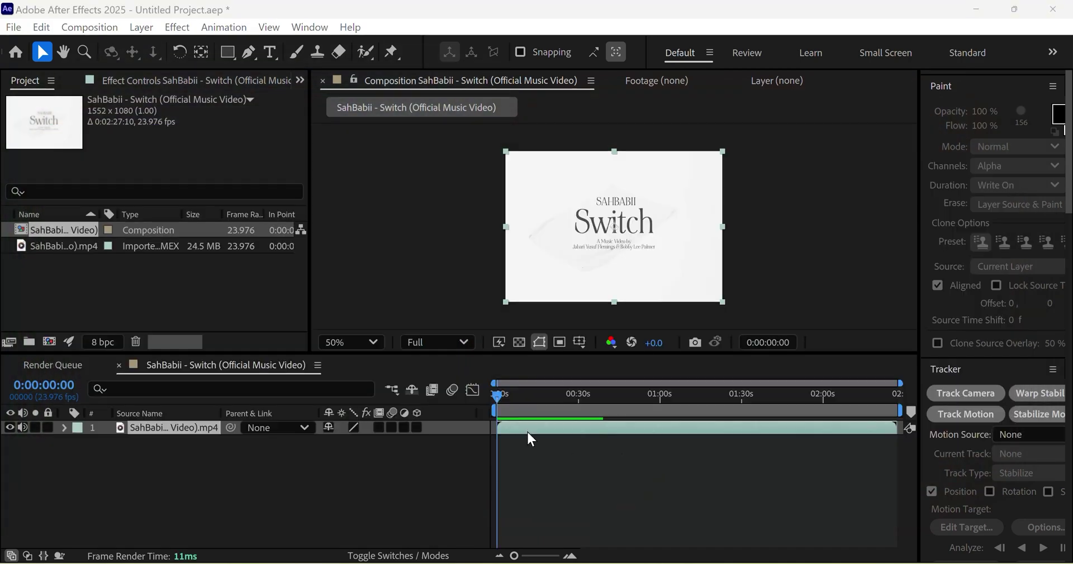
Scrub through the music video footage on the timeline to locate the shots for cutting
click(537, 395)
drag(596, 404, 545, 401)
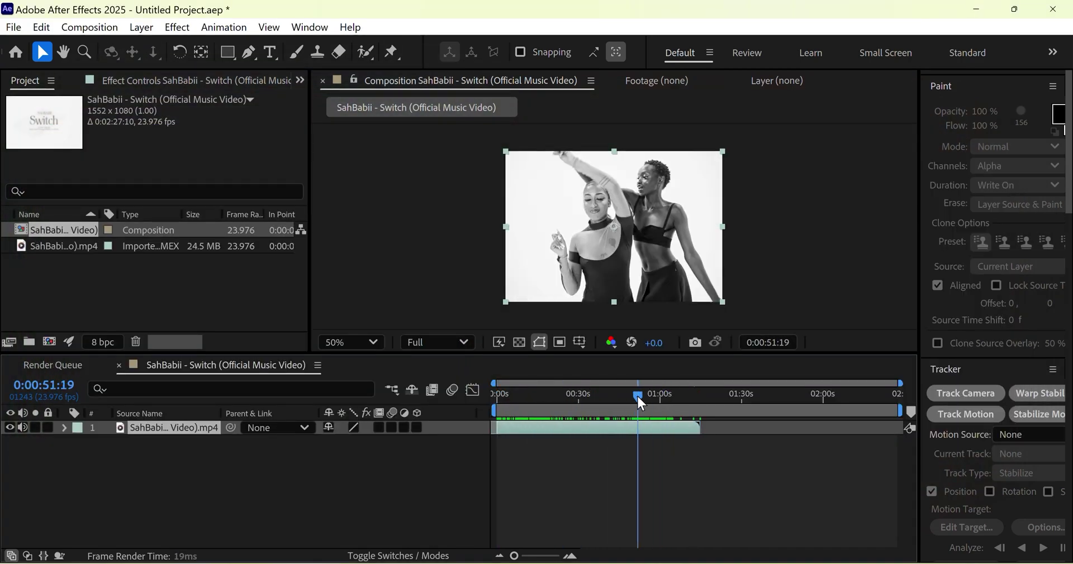
drag(636, 394, 609, 386)
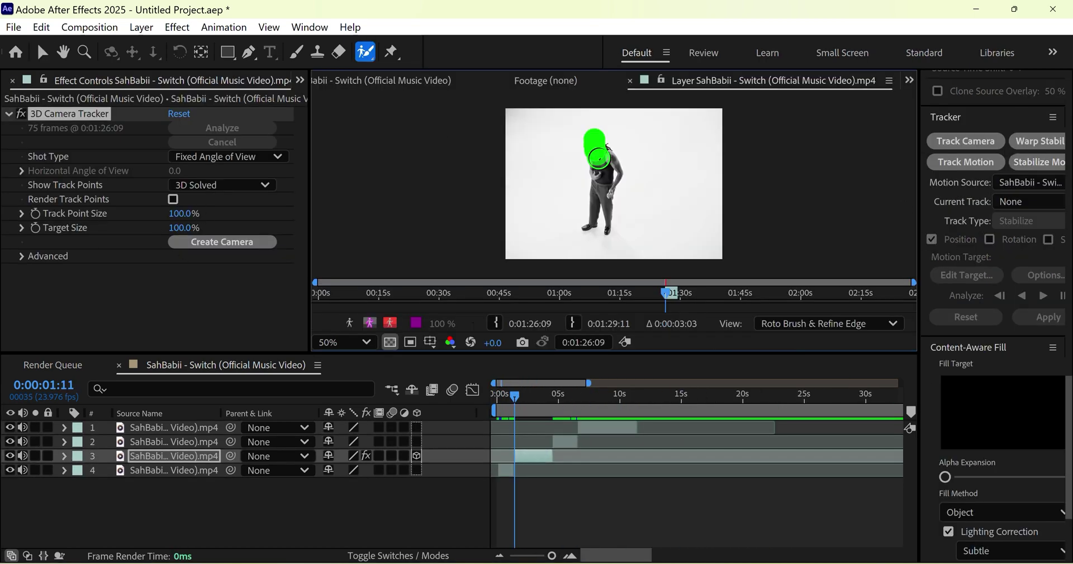
Paint the standing man on layer 3 as Roto Brush foreground and refine the selection around his arm and between his legs
drag(607, 204, 608, 207)
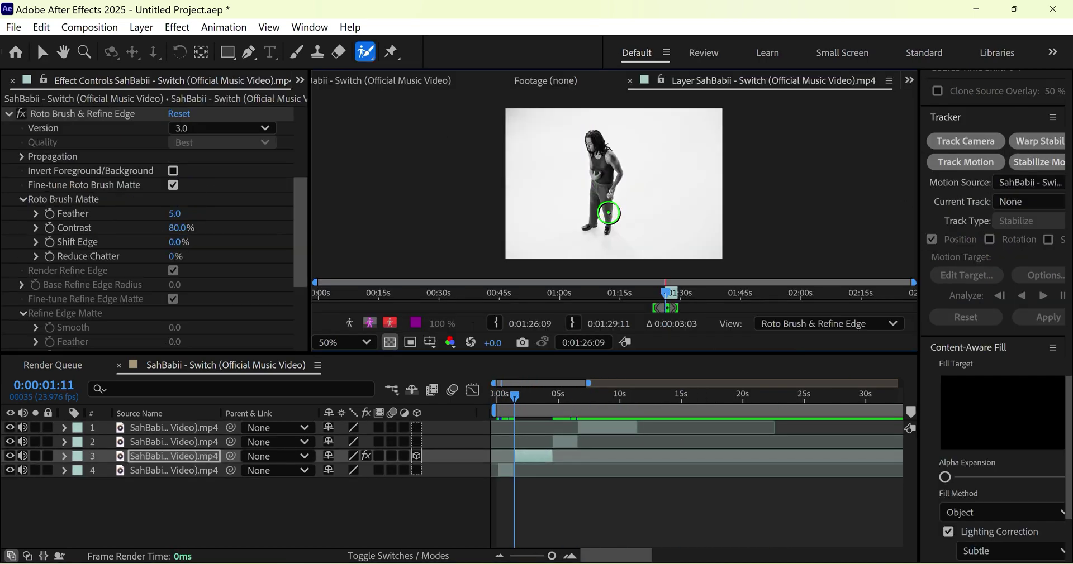
drag(603, 162, 596, 187)
scroll(592, 184, up, 2)
drag(464, 179, 479, 168)
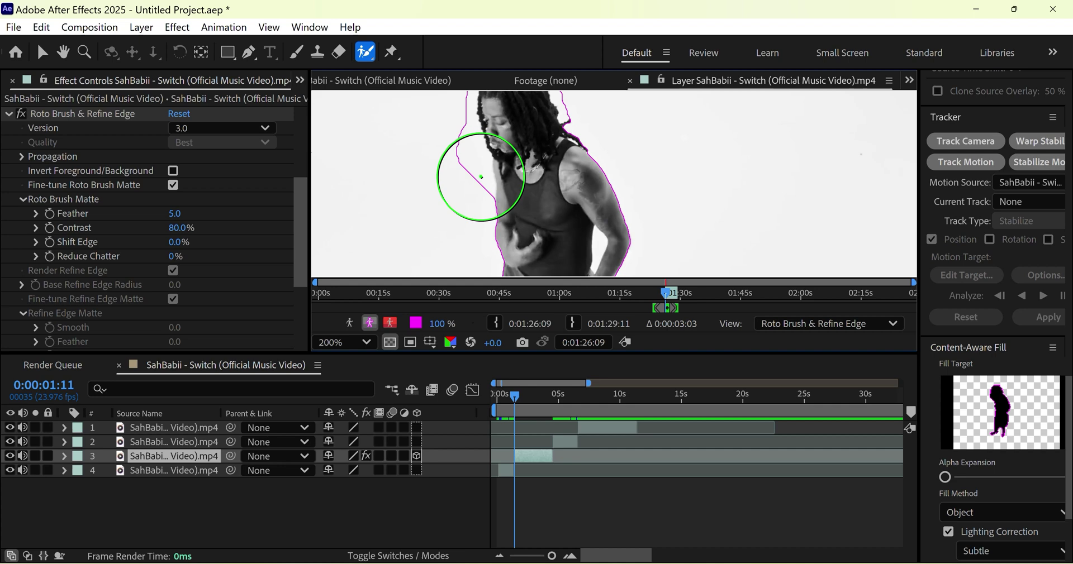
scroll(536, 184, up, 1)
scroll(564, 196, down, 2)
drag(604, 270, 587, 202)
scroll(443, 107, up, 3)
scroll(496, 235, down, 2)
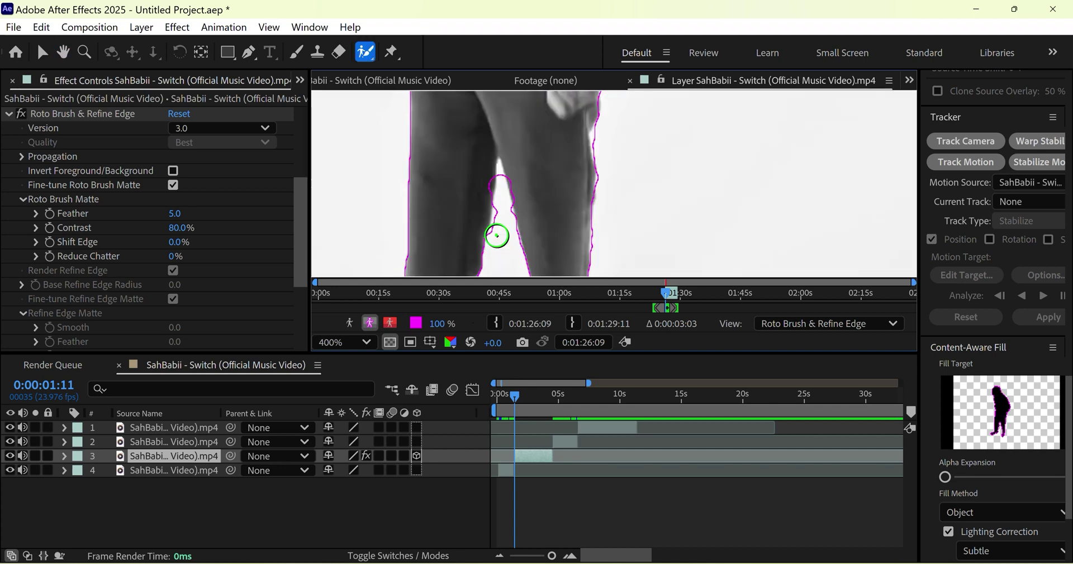
scroll(495, 235, down, 4)
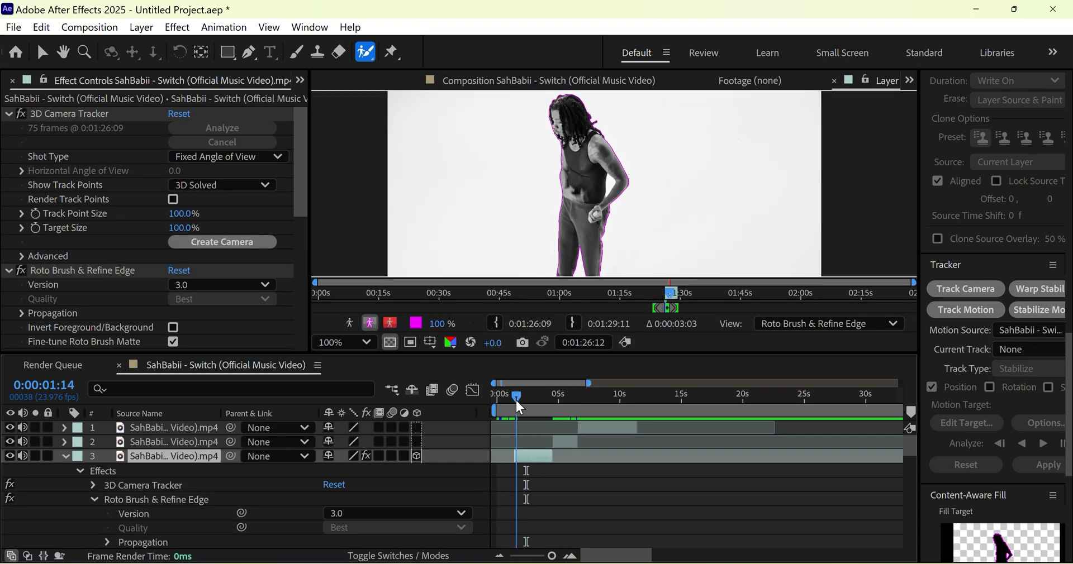
Propagate the Roto Brush selection through the frames of the layer 3 clip
drag(515, 398, 502, 394)
key(Page_Down)
scroll(635, 246, down, 4)
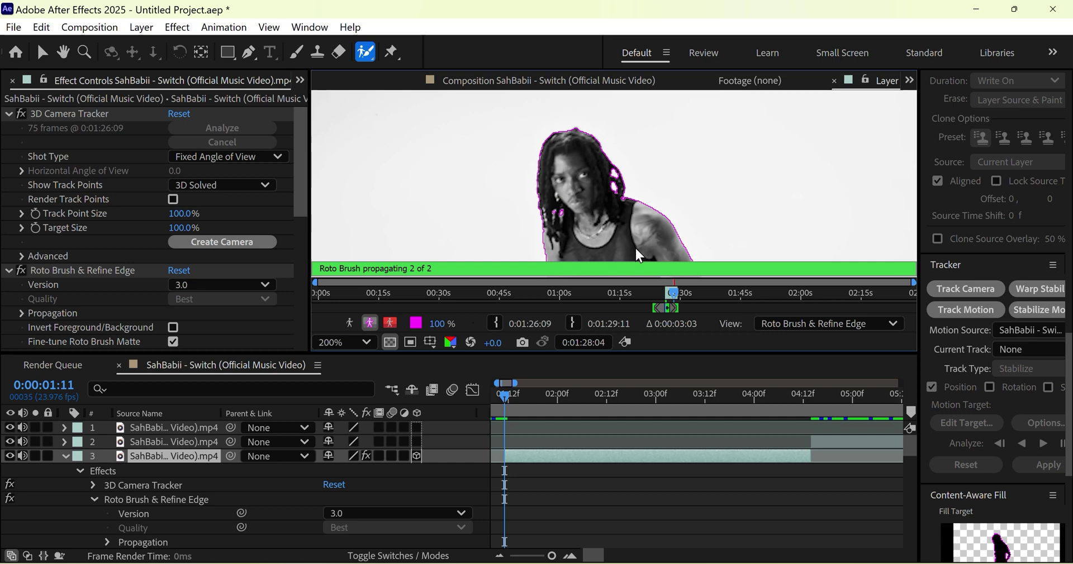
Return to the main composition view, collapse layer 3's properties and select the bottom video layer
click(501, 92)
click(68, 458)
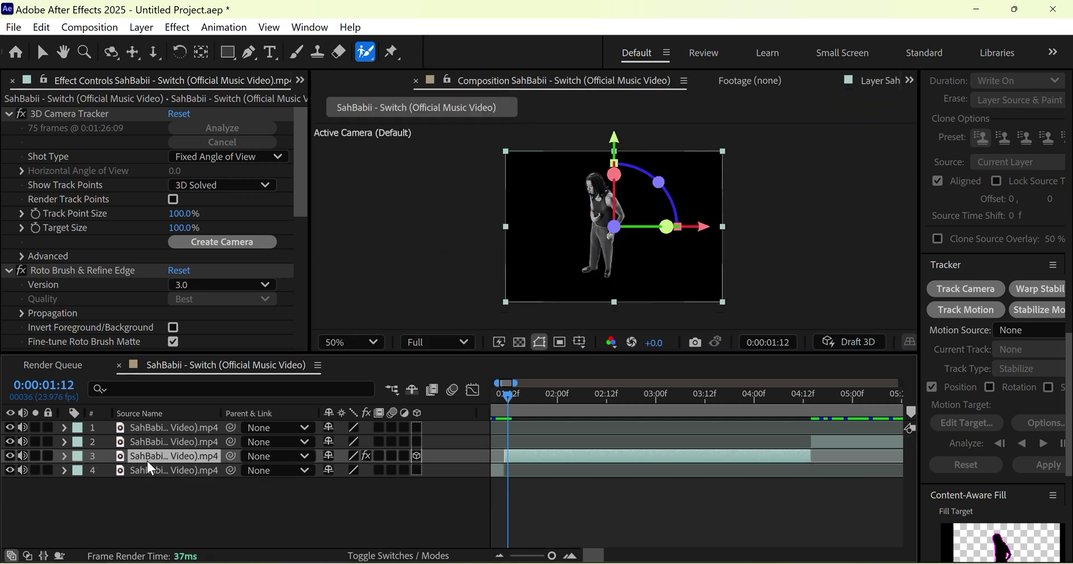
click(149, 469)
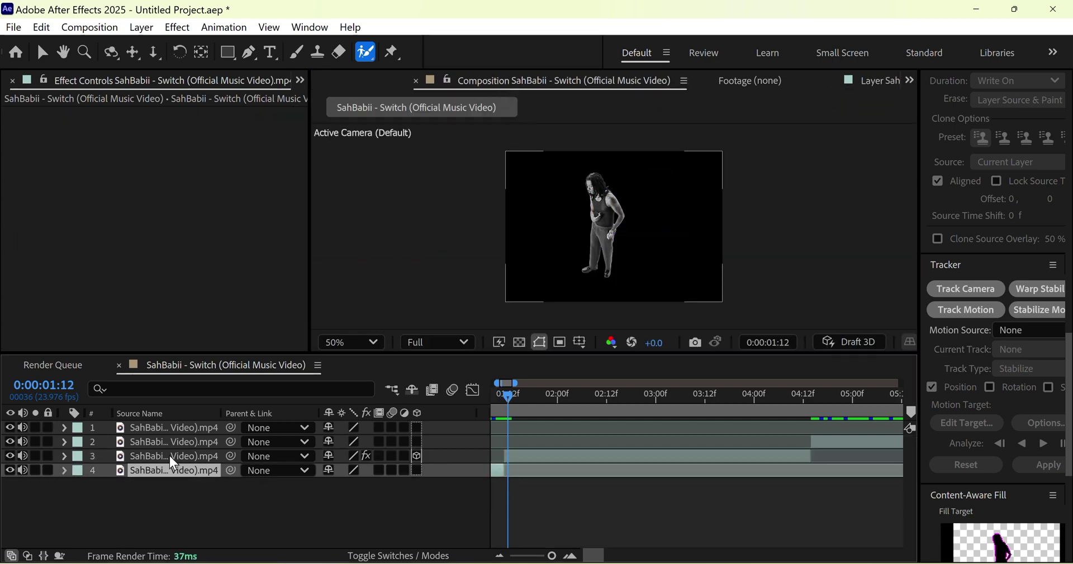
right_click(206, 512)
mouse_move(267, 317)
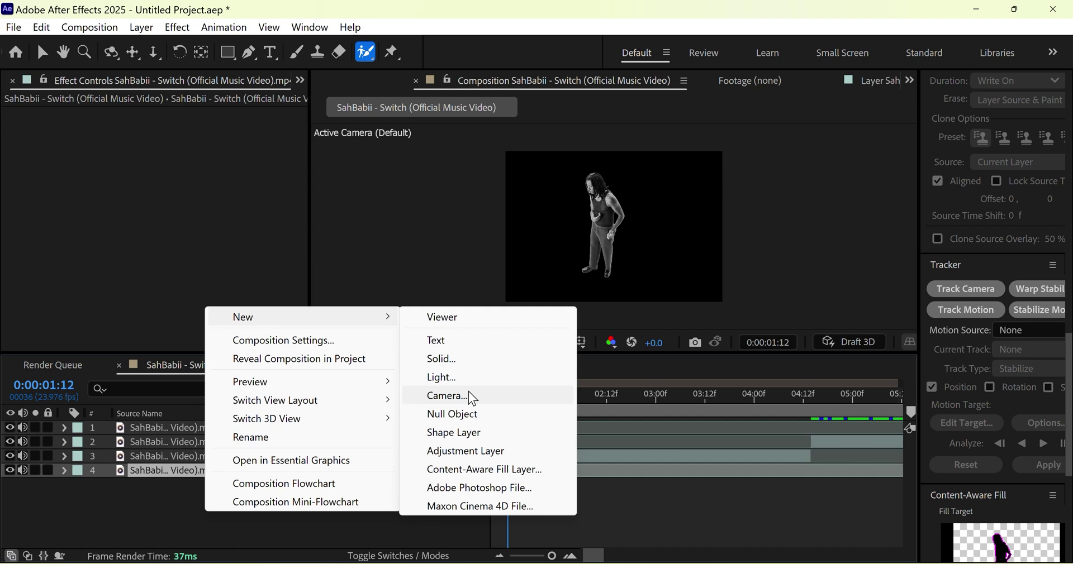
click(463, 433)
key(q)
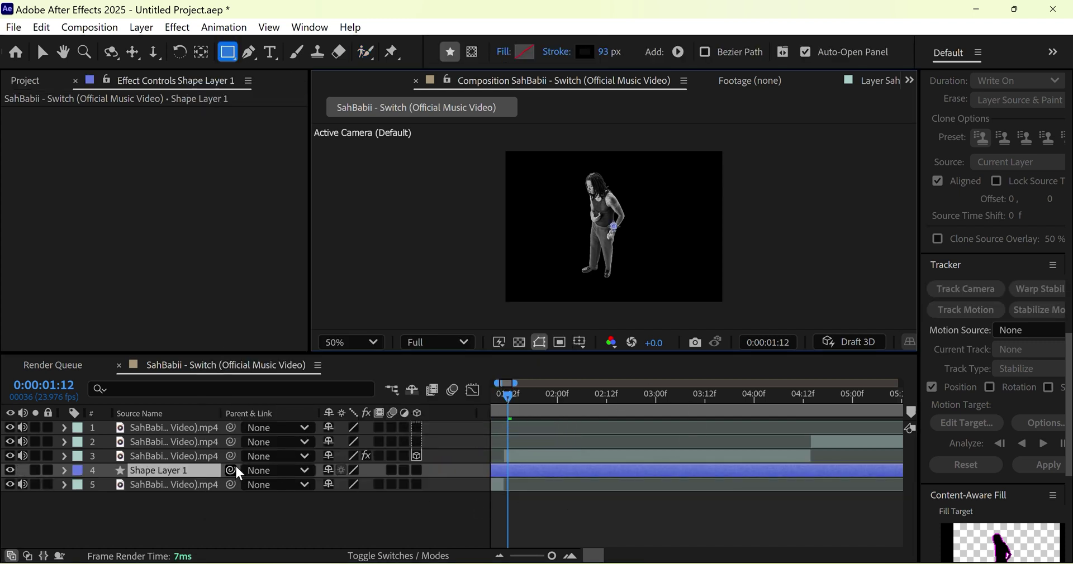
key(Delete)
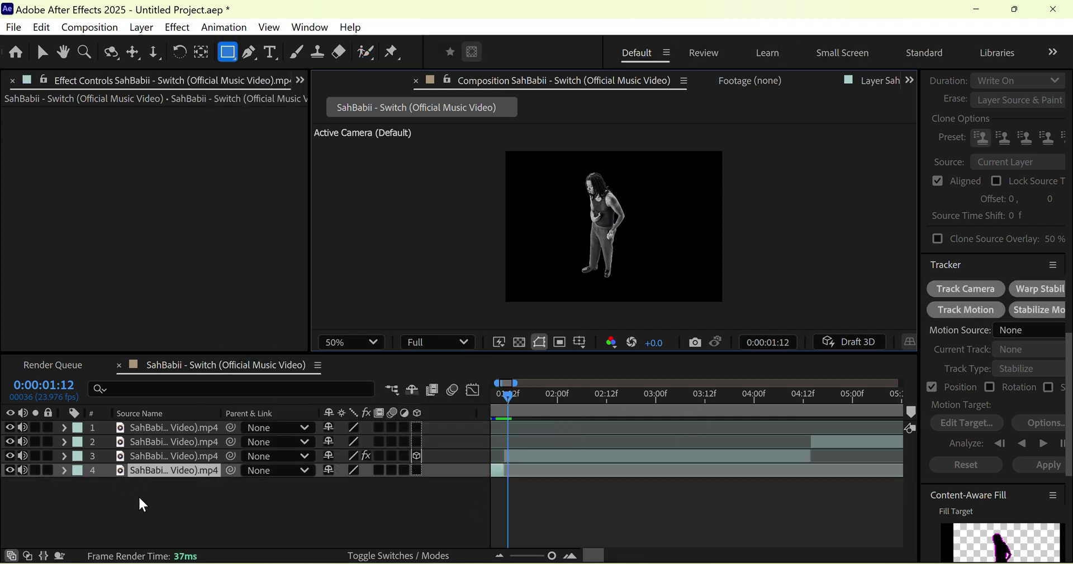
Add a yellow 1552 x 1080 px solid beneath the rotoscoped clip
right_click(139, 496)
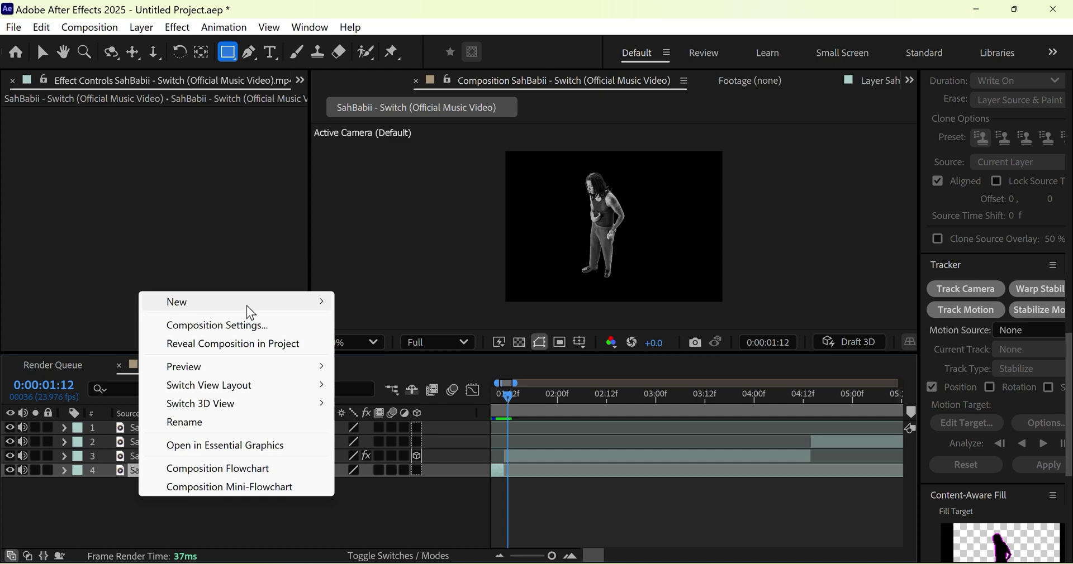
mouse_move(247, 306)
click(370, 342)
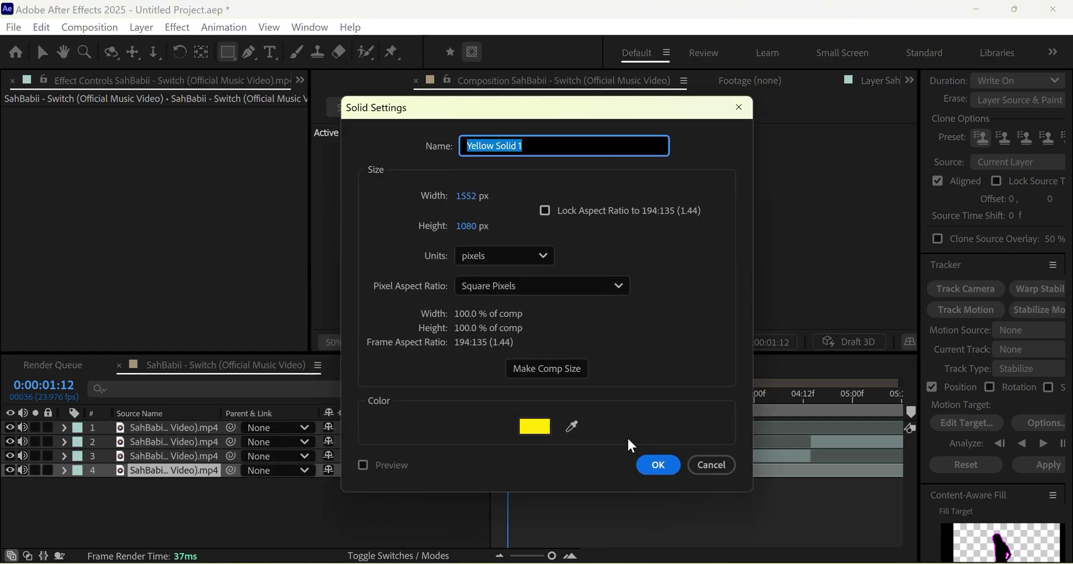
click(657, 466)
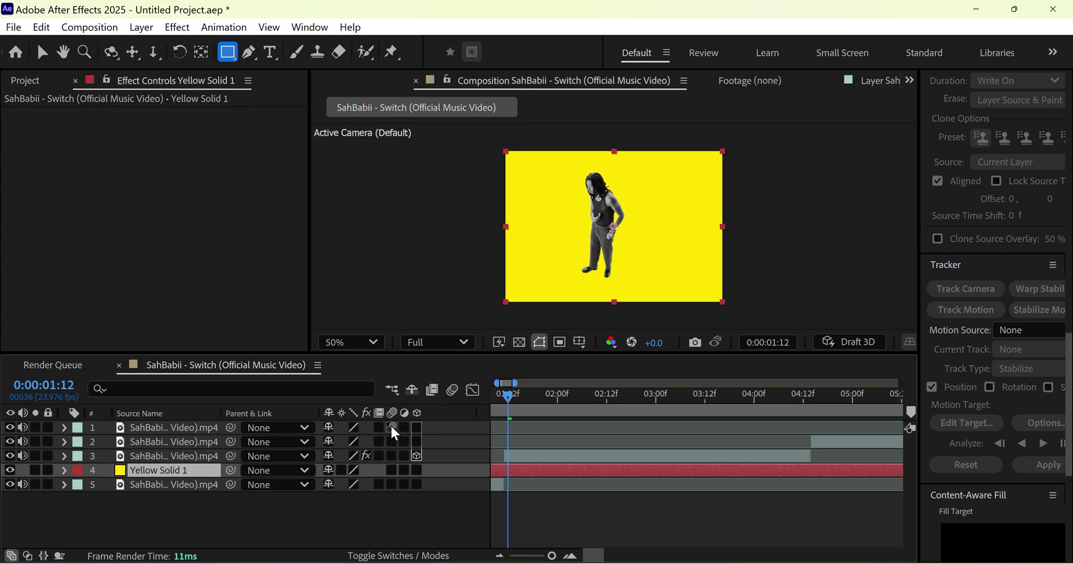
Add a null object above the rotoscoped clip
right_click(187, 477)
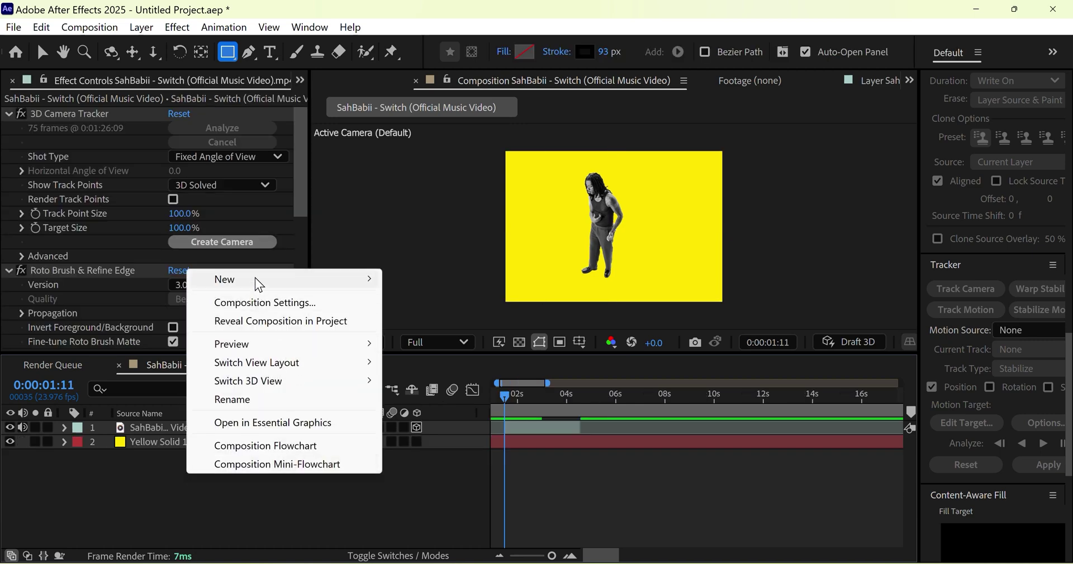
mouse_move(258, 284)
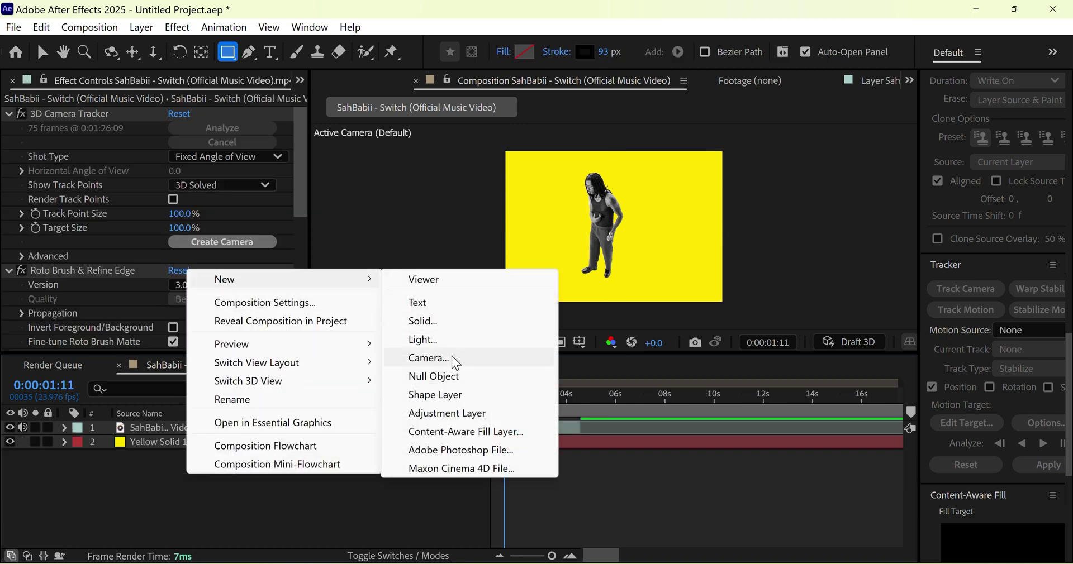
click(448, 378)
Add a new camera layer to the composition
right_click(247, 506)
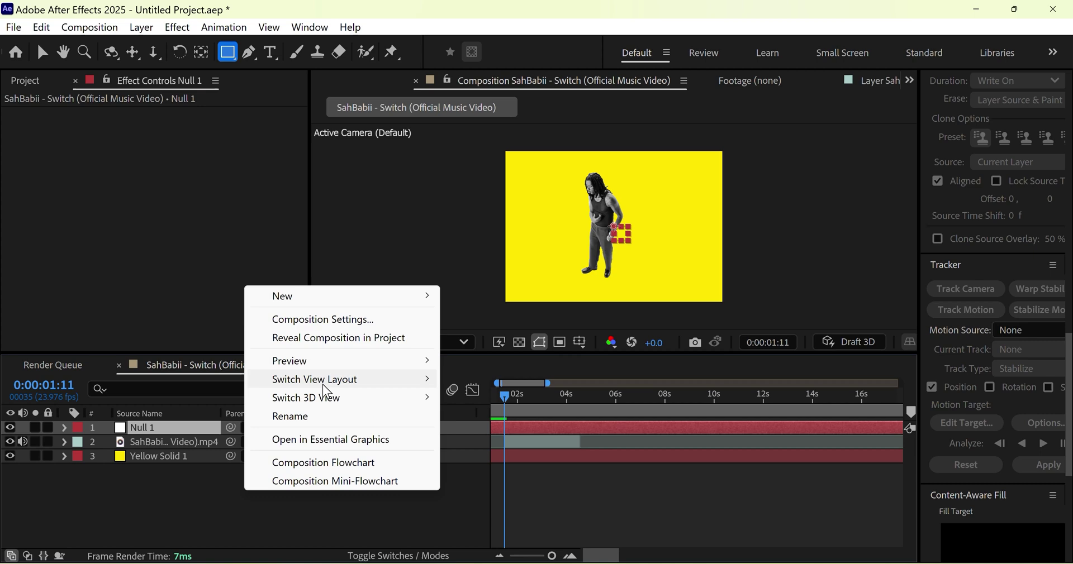
mouse_move(291, 295)
click(475, 376)
click(641, 154)
click(636, 307)
click(748, 454)
Place the camera beneath Null 1 and parent it to the null, and make Null 1 a 3D layer
drag(148, 428, 149, 451)
drag(230, 441, 202, 430)
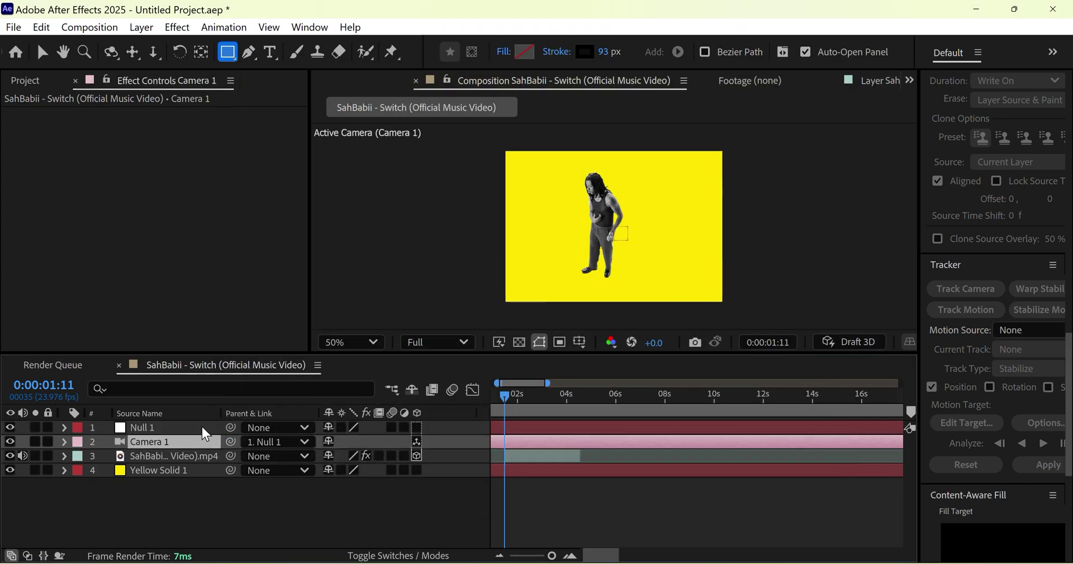
click(411, 427)
Show the composition in a two-view layout and pull Null 1 back along Z in the top view to about -644
click(203, 429)
click(262, 27)
mouse_move(391, 434)
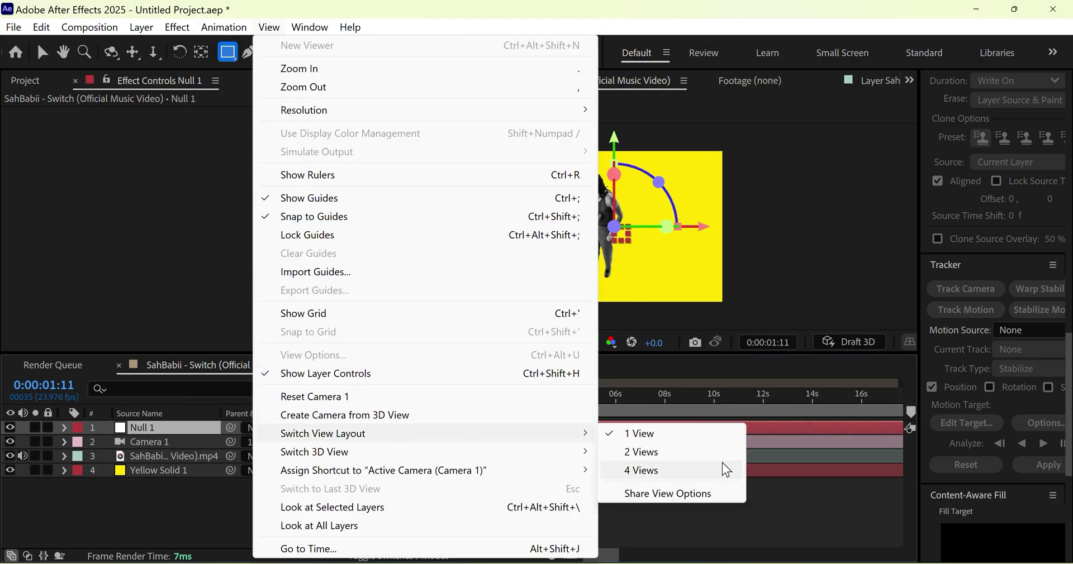
click(625, 452)
click(42, 53)
drag(766, 286, 772, 345)
Shift the rotoscoped clip to the start of the timeline and return the playhead to 0:00:00:00
drag(517, 457, 497, 464)
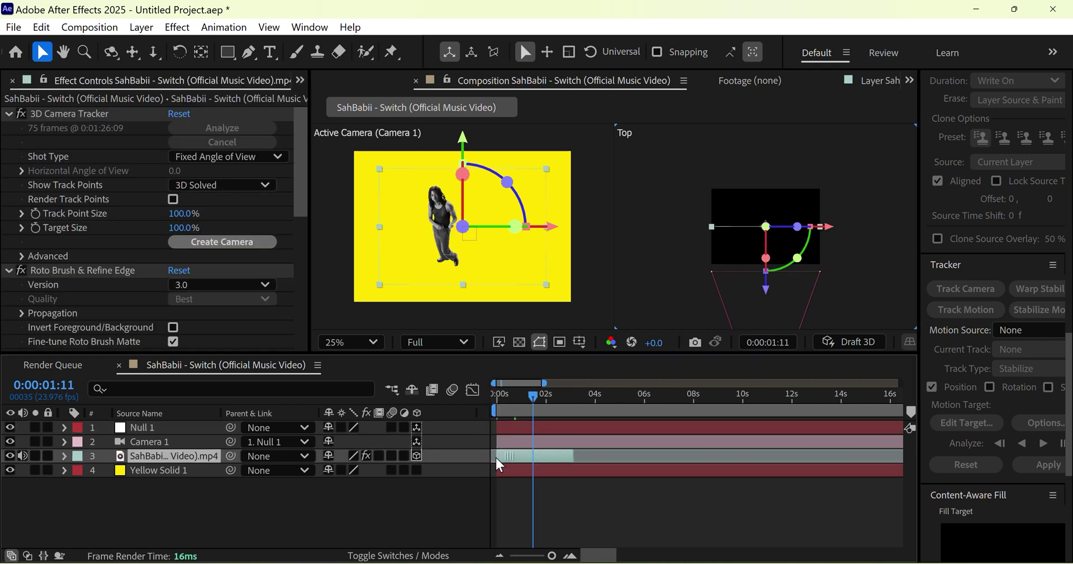
drag(532, 396, 494, 397)
Set starting Position and Orientation keyframes on Null 1 at 0:00:00:00
click(84, 427)
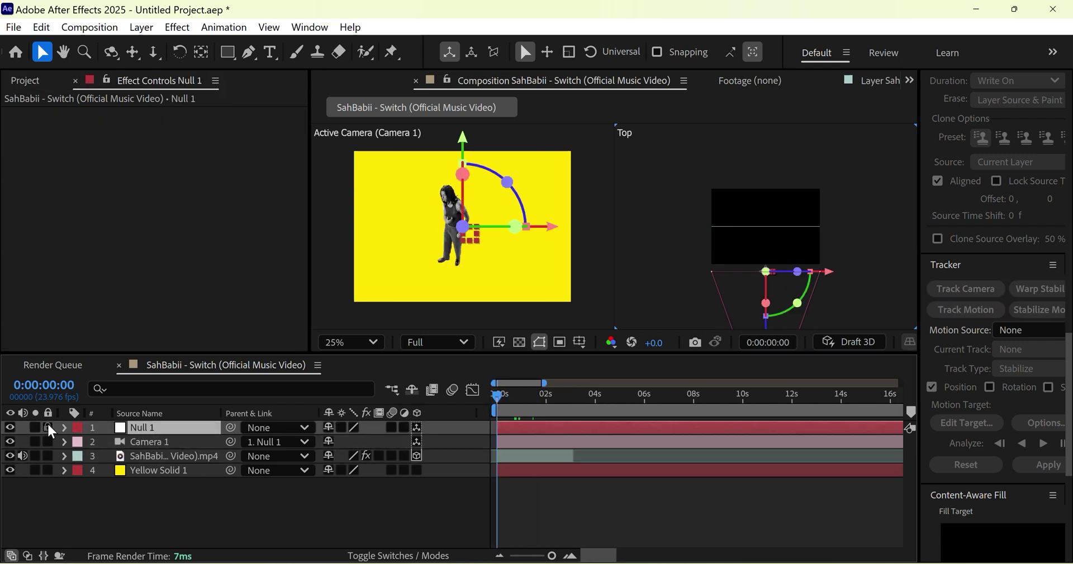
click(64, 427)
scroll(106, 450, down, 3)
click(107, 428)
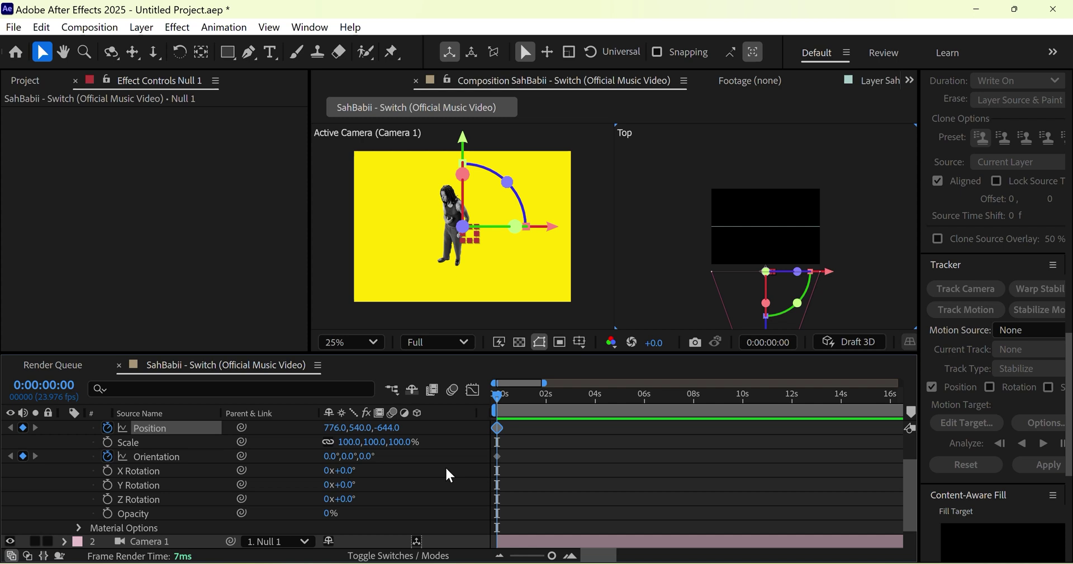
At 0:00:03:02, move Null 1 forward in the top view to a Z position of 612 to keyframe a camera push-in
scroll(445, 471, up, 3)
mouse_move(565, 403)
mouse_down()
mouse_move(527, 398)
mouse_move(581, 405)
mouse_up()
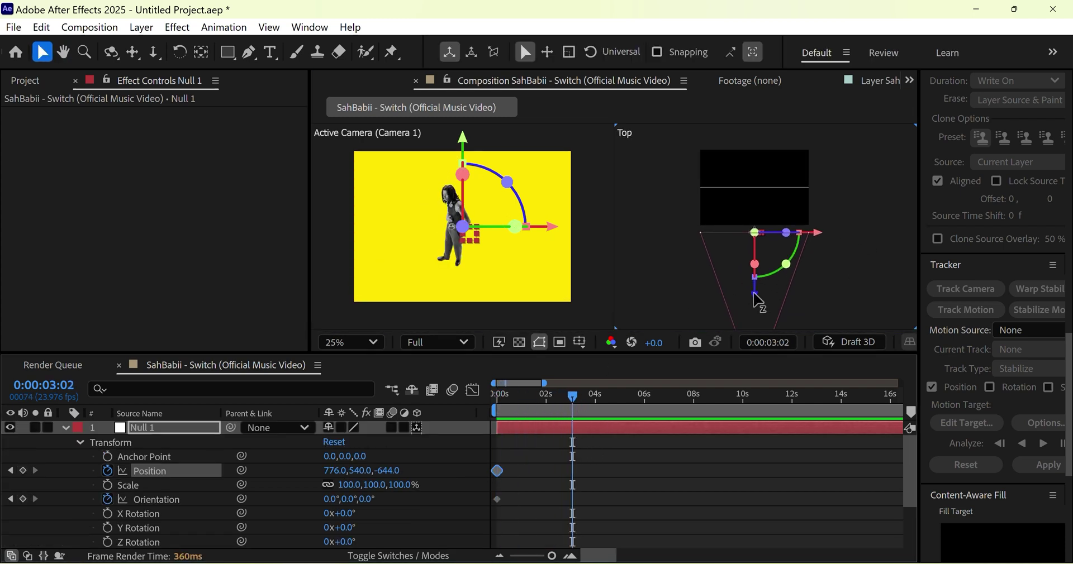
drag(755, 295, 775, 206)
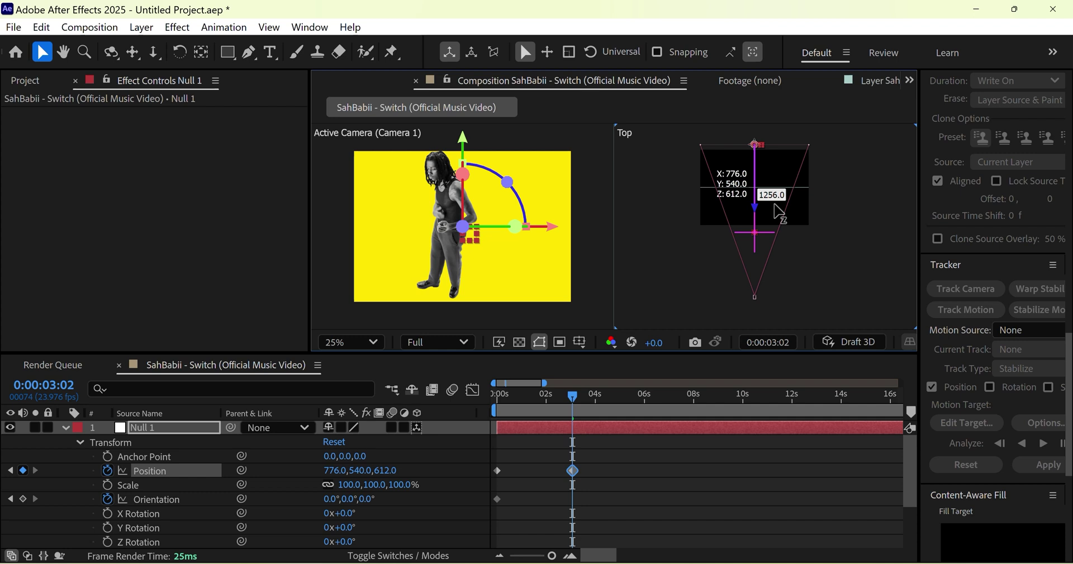
Preview the camera push-in animation from the start of the timeline
drag(572, 398, 494, 404)
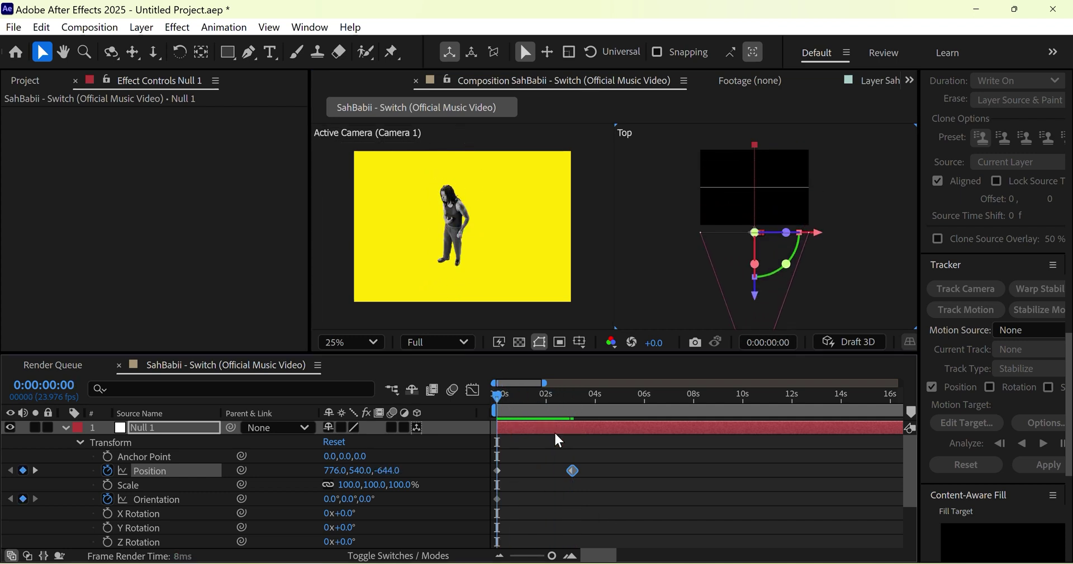
key(space)
key(space)
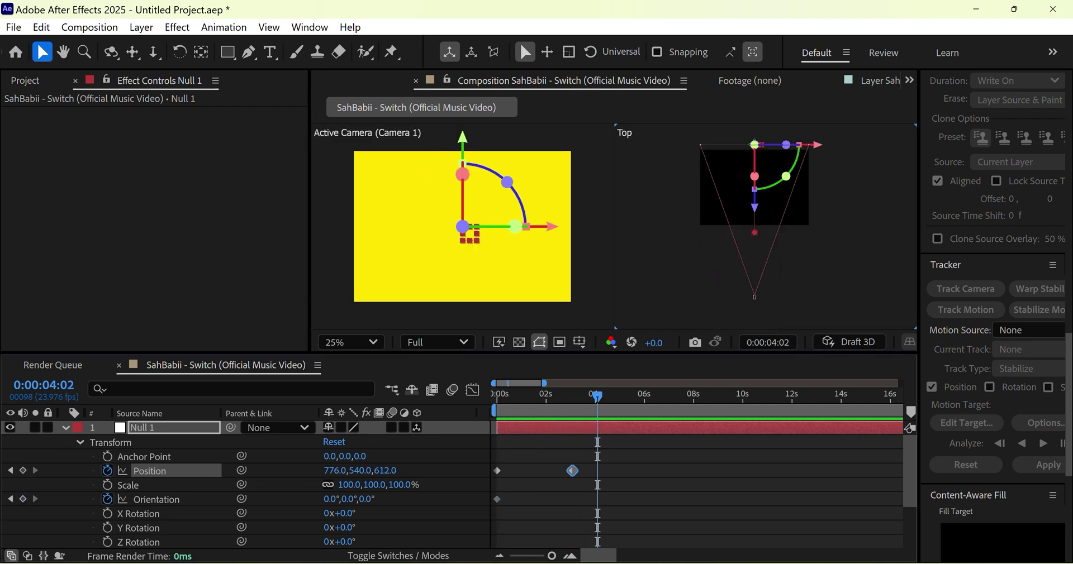
Shorten the work area to end at about 4 seconds and preview that range
click(501, 555)
click(500, 555)
click(500, 555)
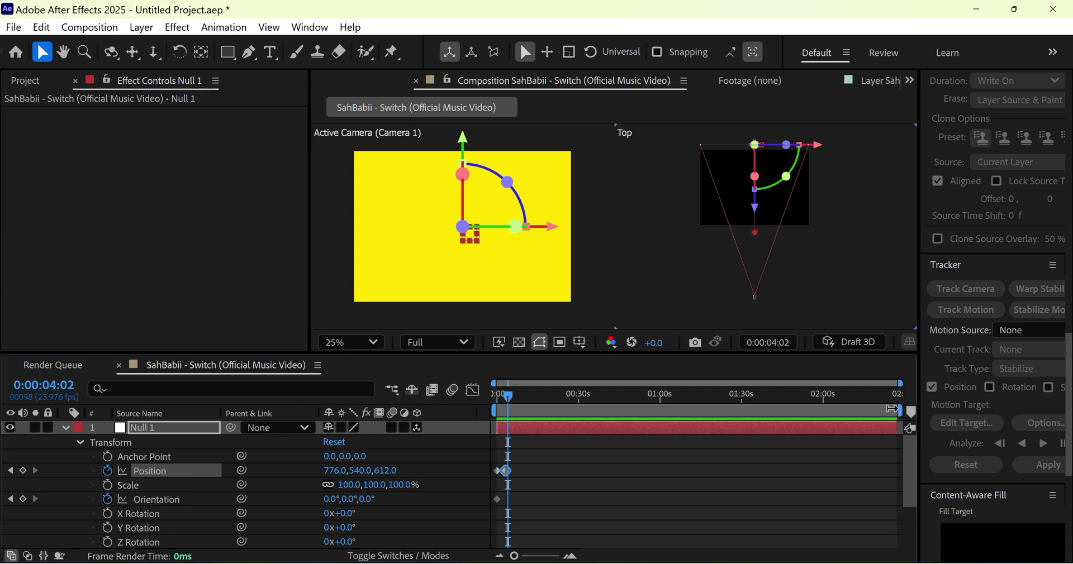
drag(892, 410, 493, 405)
key(space)
click(568, 556)
click(570, 556)
click(571, 556)
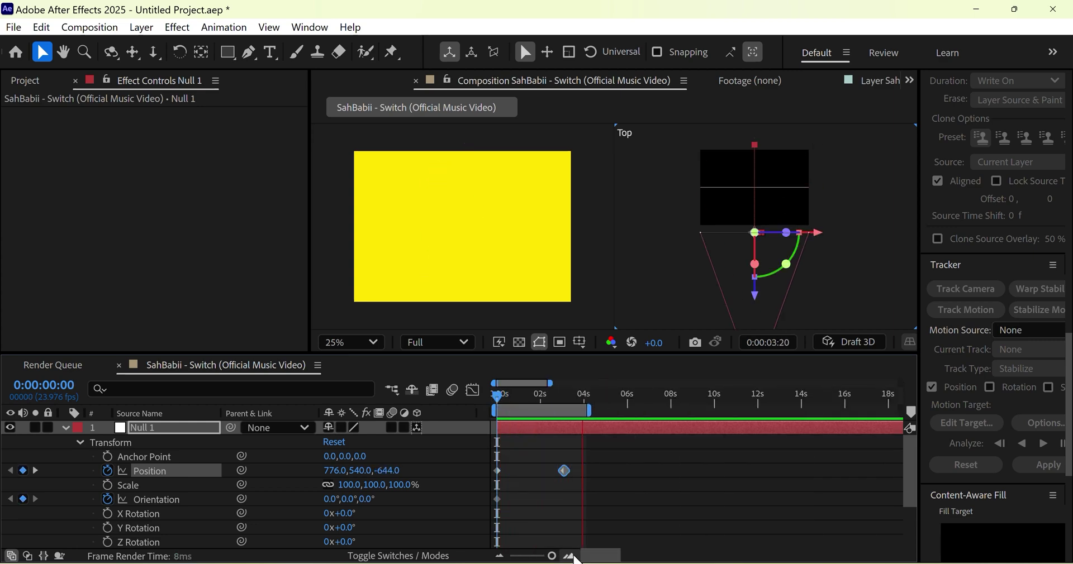
key(space)
click(63, 429)
click(197, 456)
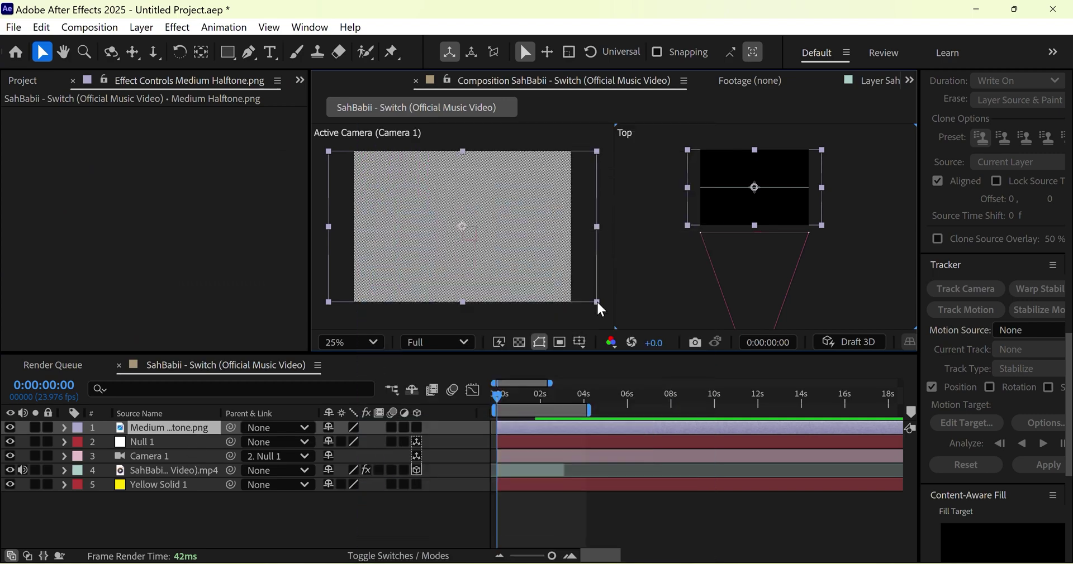
Scale down Medium Halftone.png and move its layer directly above the rotoscoped clip
drag(596, 304, 539, 284)
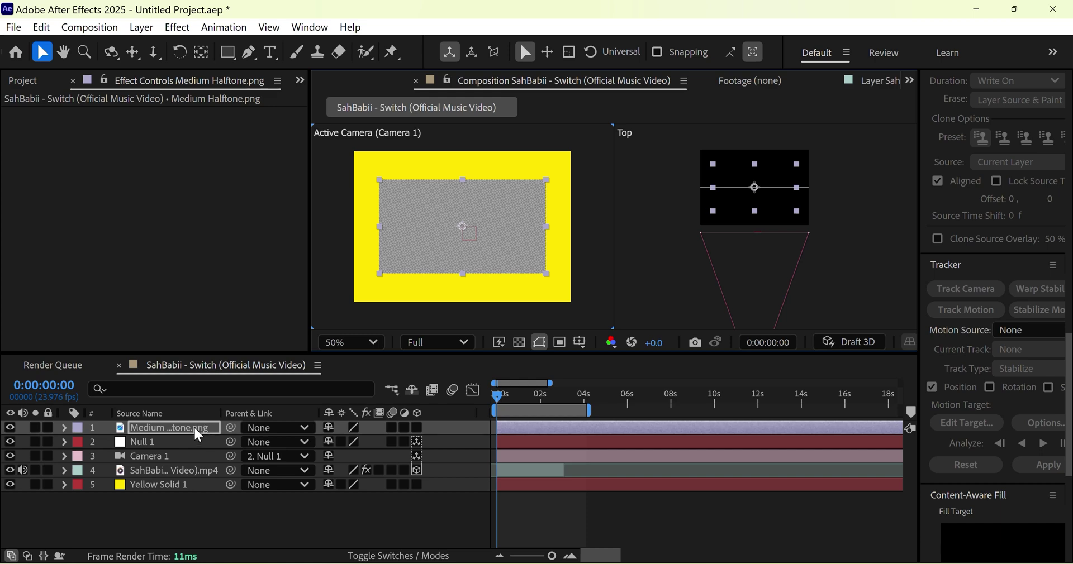
drag(198, 436, 186, 464)
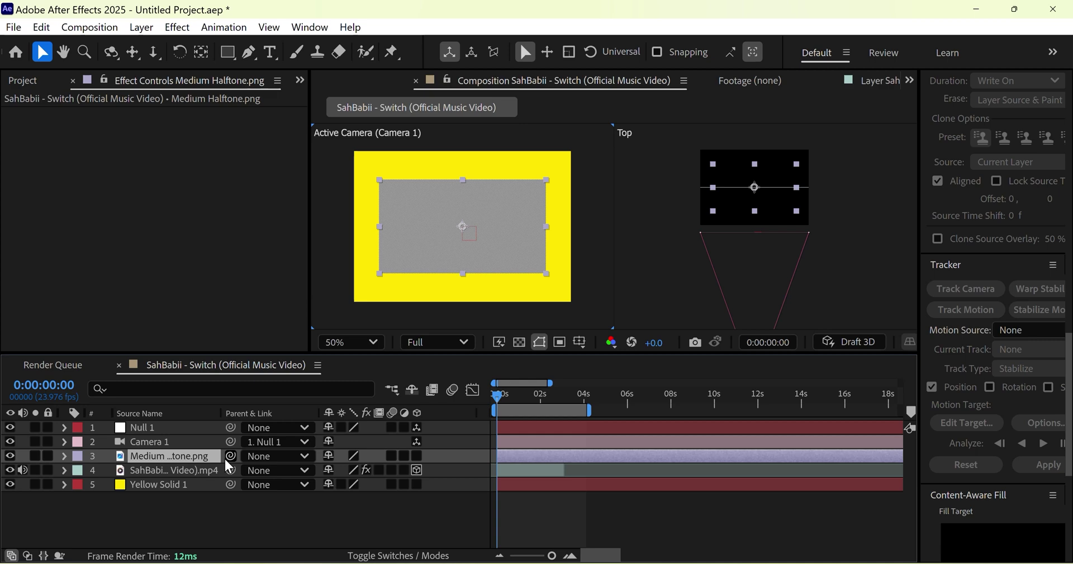
Set the Medium Halftone.png layer's blending mode to Multiply and use the rotoscoped clip on layer 4 as its track matte
click(393, 556)
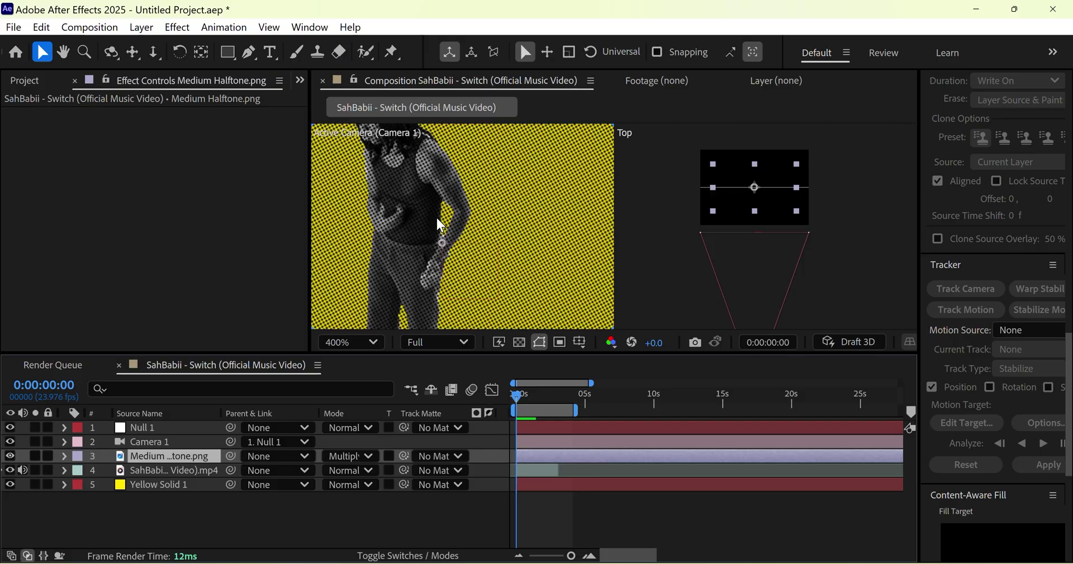
drag(438, 225, 434, 261)
scroll(486, 222, down, 2)
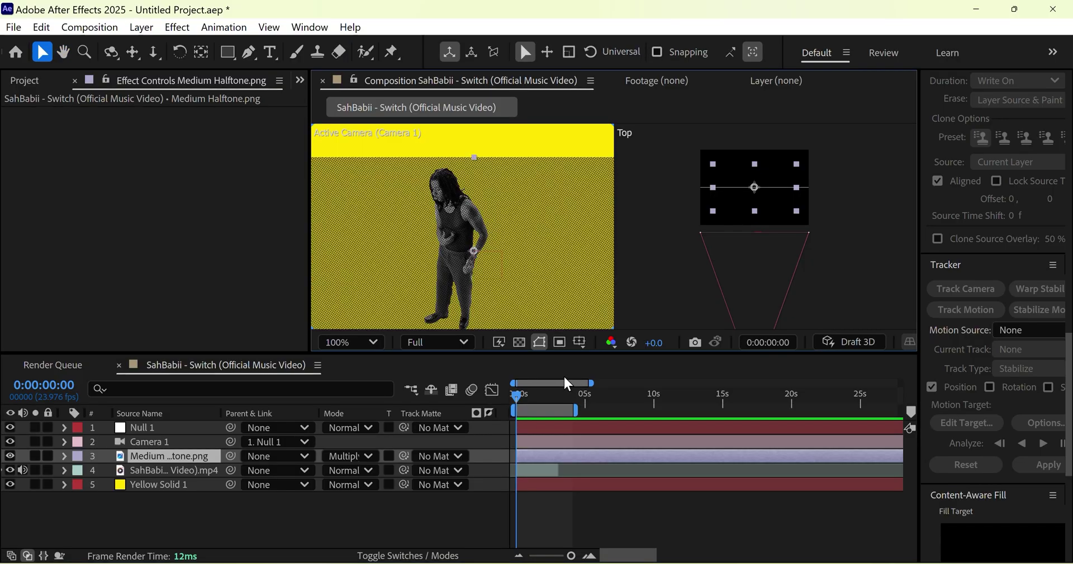
click(450, 462)
click(462, 427)
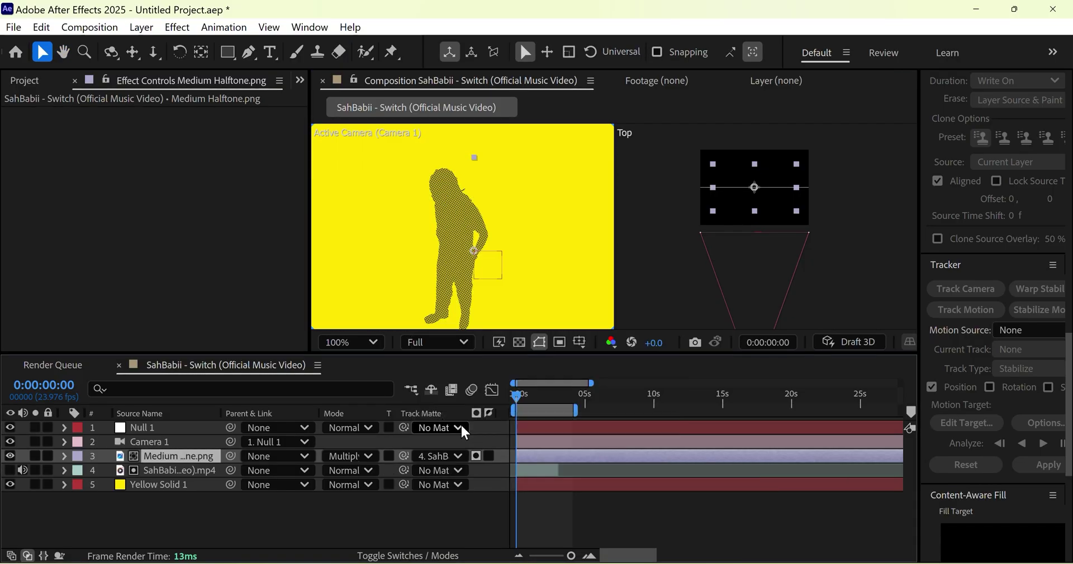
Make the rotoscoped clip visible and pre-compose it with the Medium Halftone.png layer, moving all attributes into the new composition
click(11, 471)
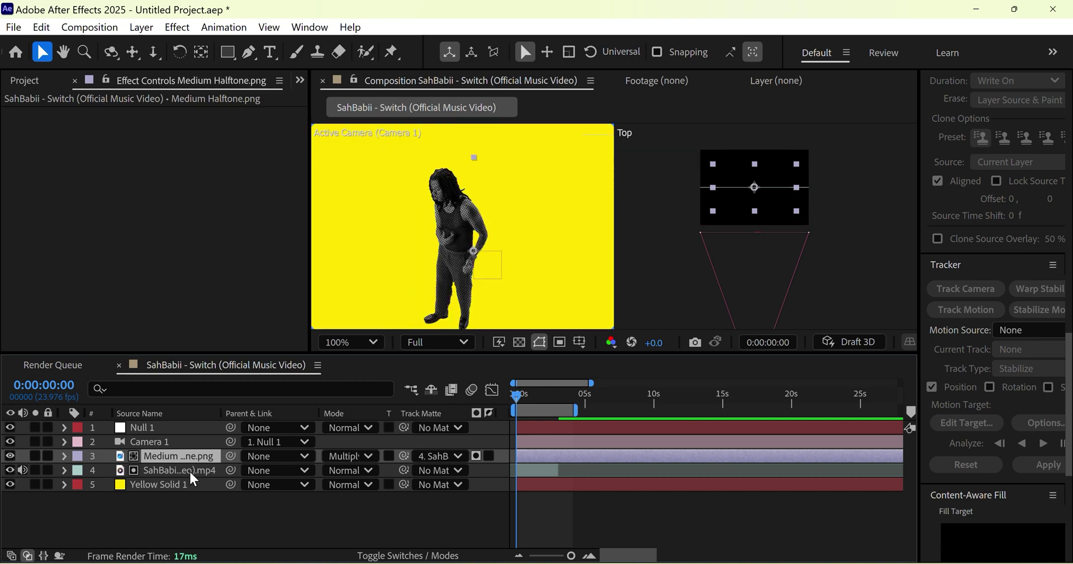
right_click(165, 477)
click(224, 455)
click(697, 433)
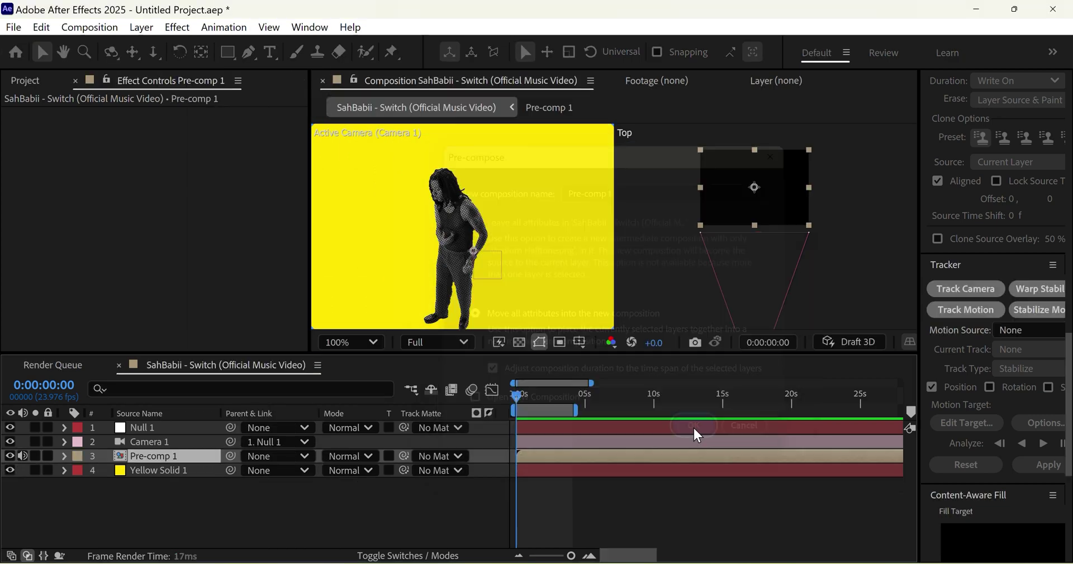
Make the new pre-comp a 3D layer and apply the animation preset that adds Noise and Threshold to it
key(F4)
click(416, 456)
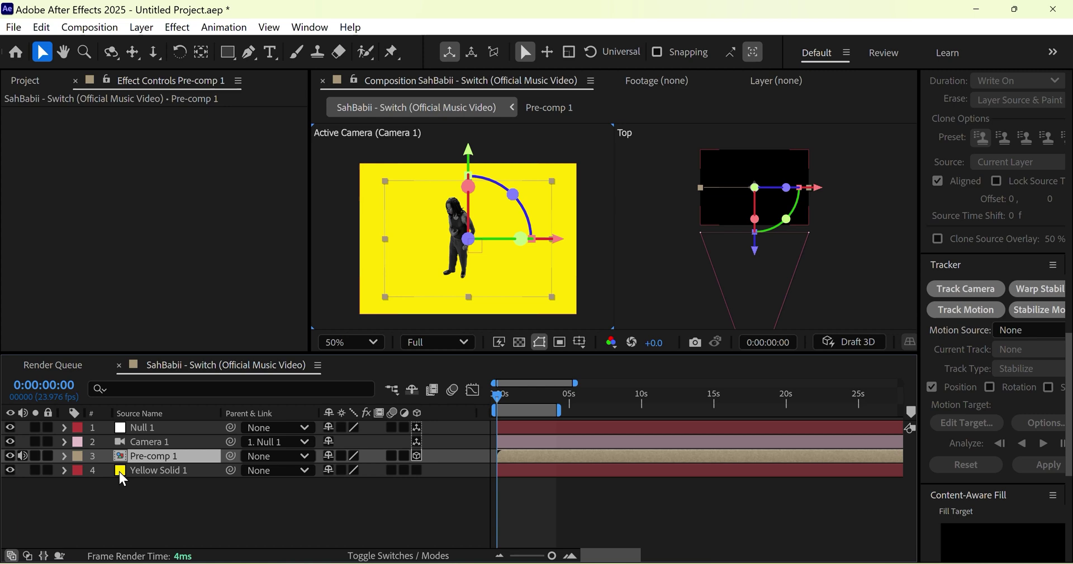
click(222, 27)
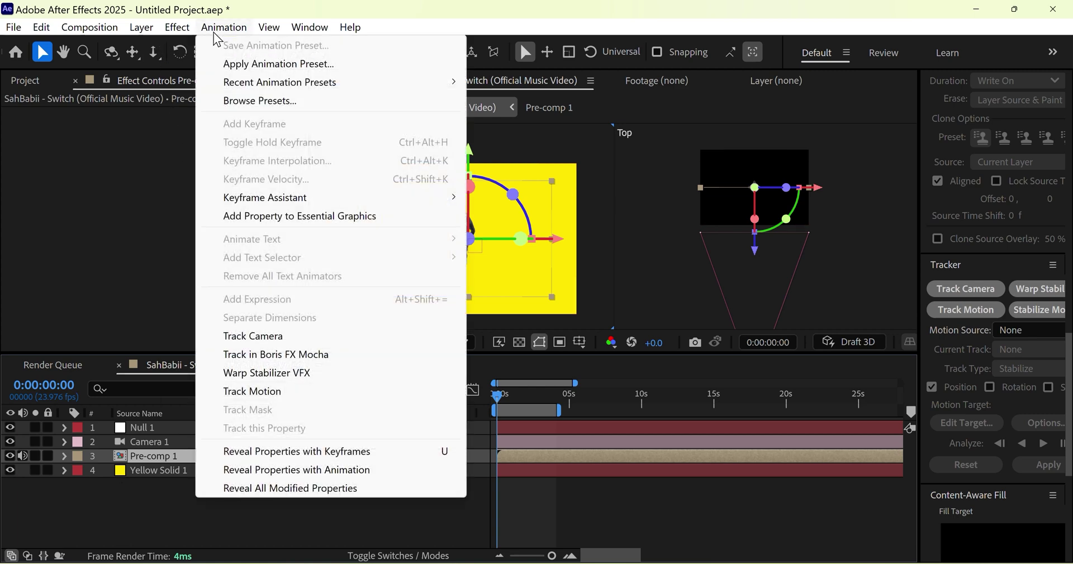
click(240, 64)
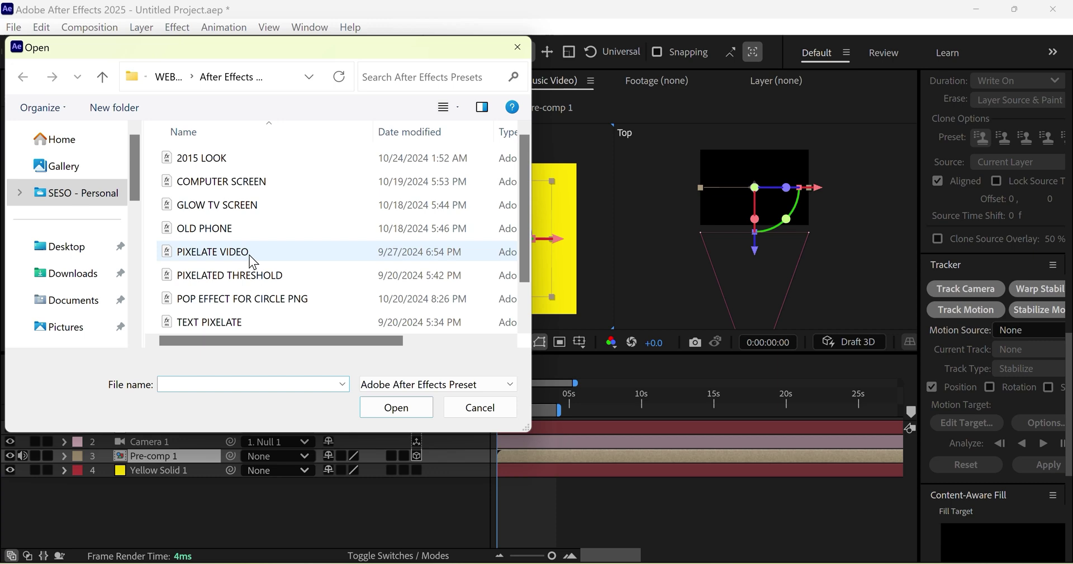
scroll(245, 279, down, 1)
double_click(240, 278)
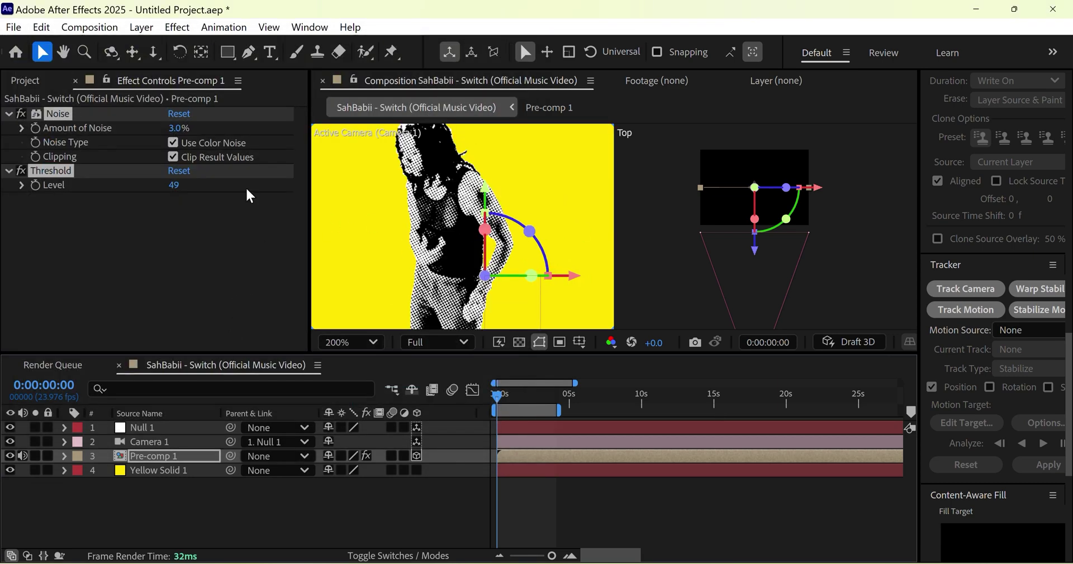
Set the pre-comp's Threshold Level to 62
drag(171, 187, 180, 186)
key(comma)
key(comma)
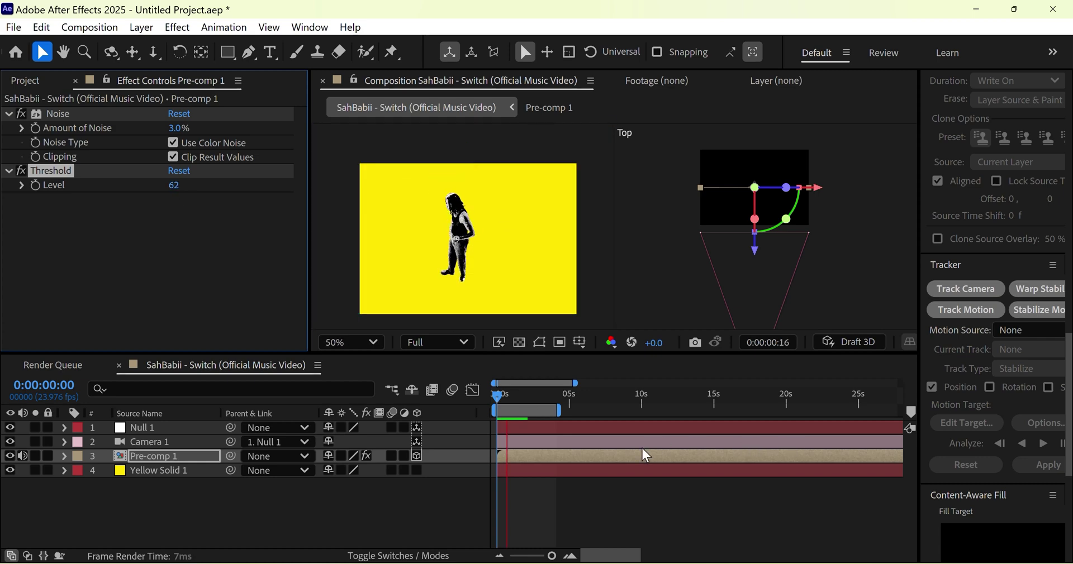
Apply Posterize Time to the pre-comp with a frame rate of 6.9, and shorten the work area to about 3.4 seconds for a preview
click(493, 398)
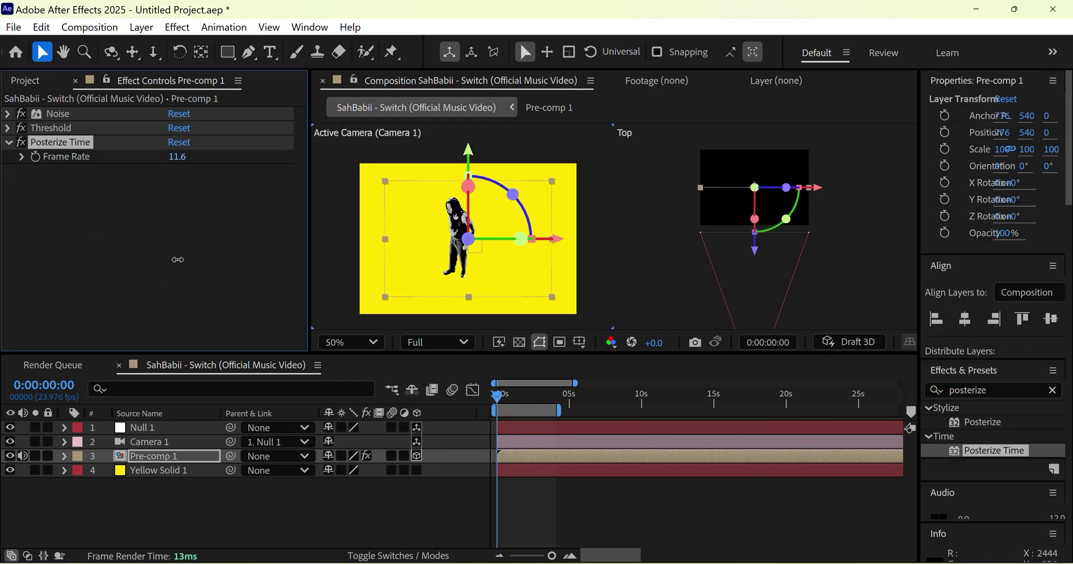
click(497, 393)
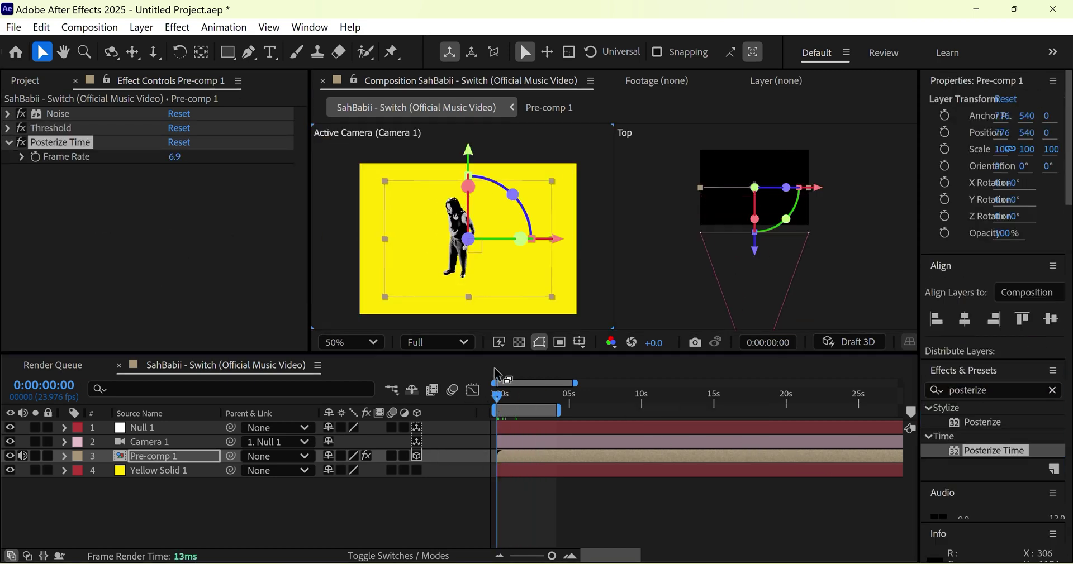
click(531, 471)
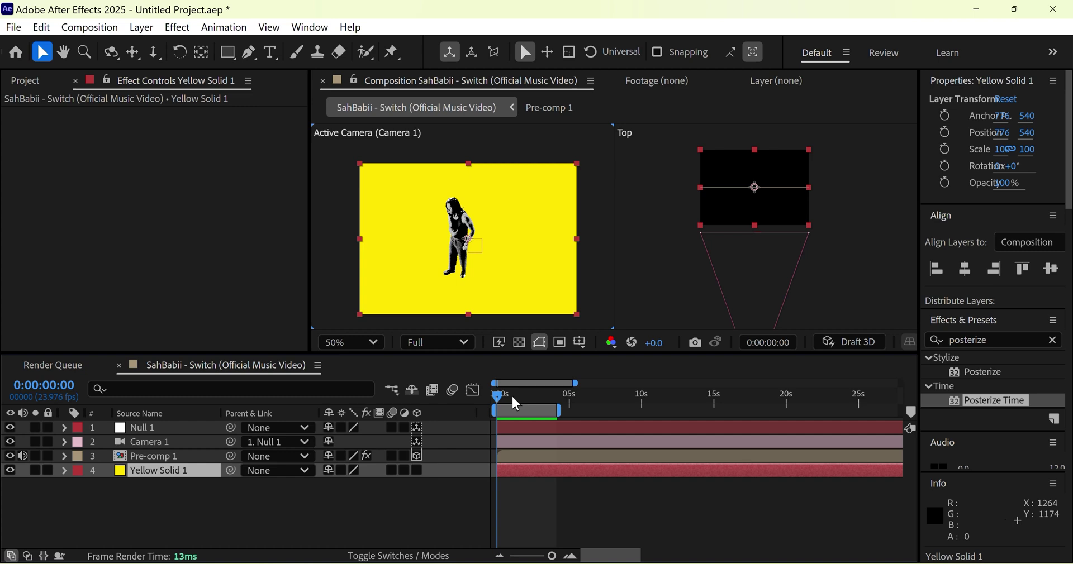
drag(559, 410, 546, 411)
key(space)
Switch to File Explorer and add STAR BURST.mov from the WEBCORE PACK star assets as a 3D layer directly below Pre-comp 1
key(alt+Tab)
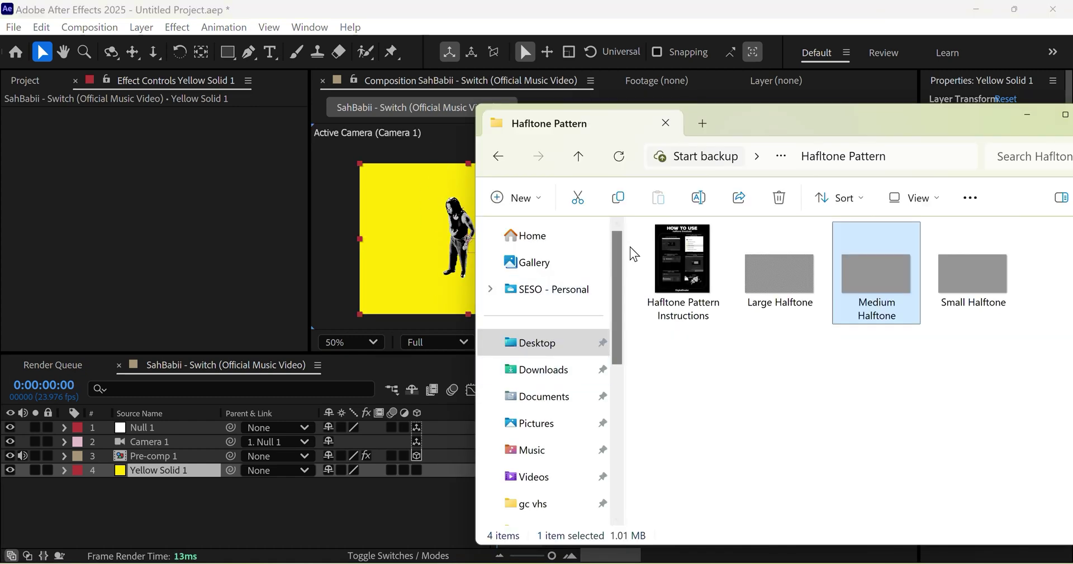
click(499, 157)
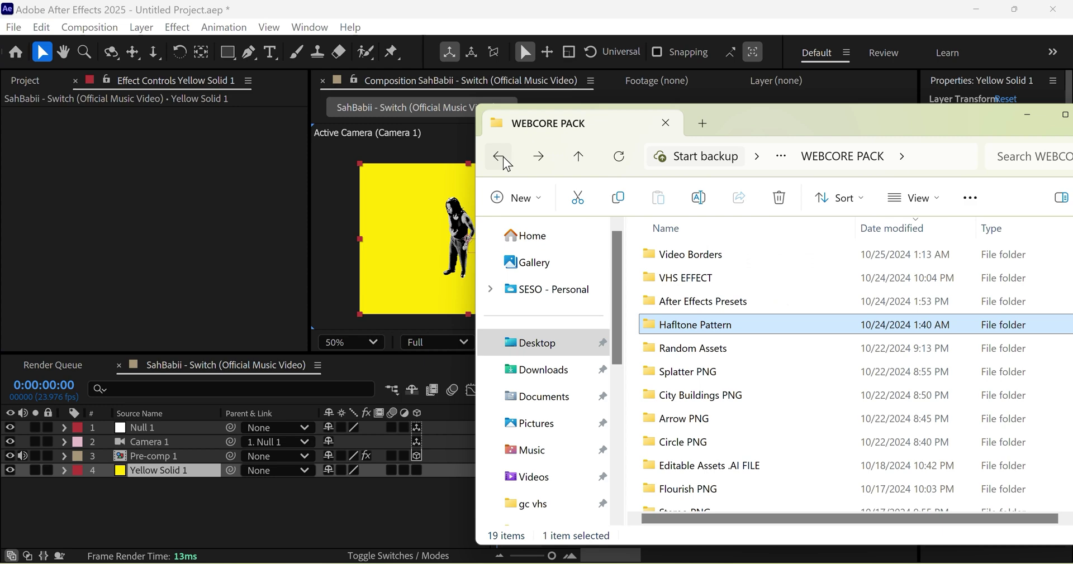
drag(787, 138, 839, 119)
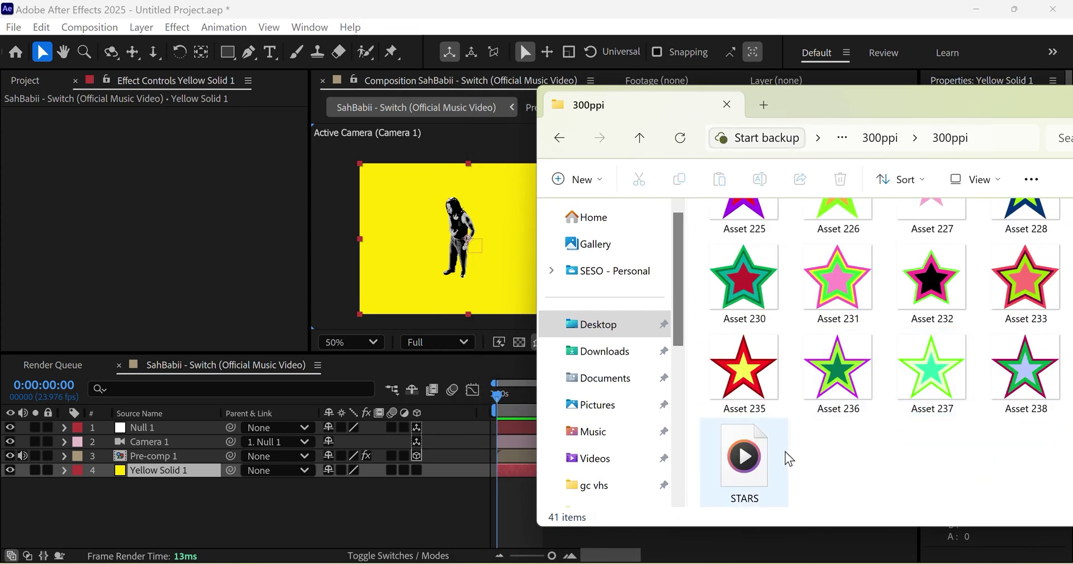
scroll(931, 335, up, 1)
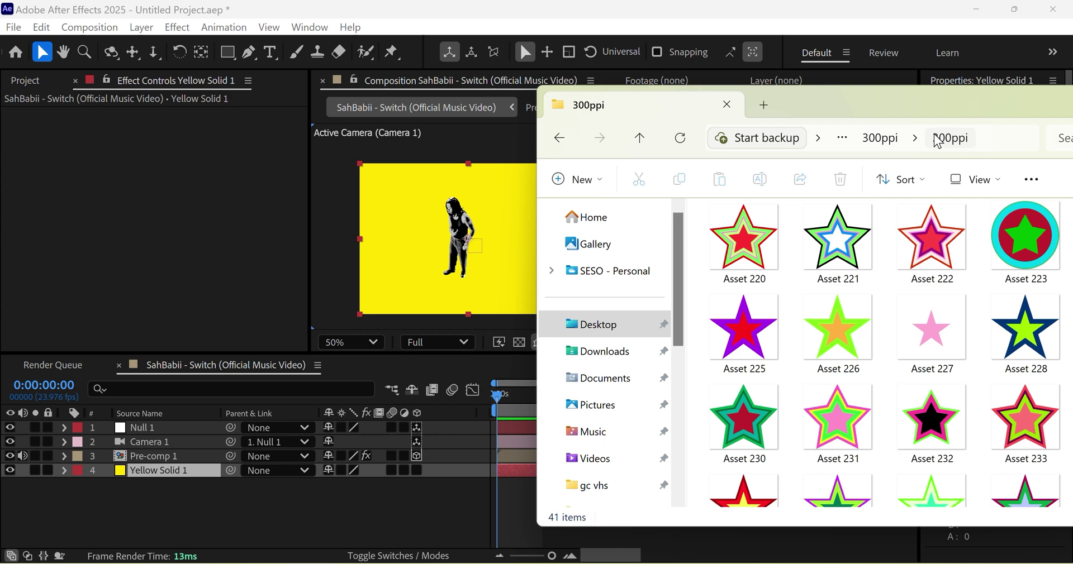
drag(931, 112, 802, 118)
scroll(983, 358, down, 2)
right_click(988, 383)
drag(991, 390, 158, 465)
click(416, 456)
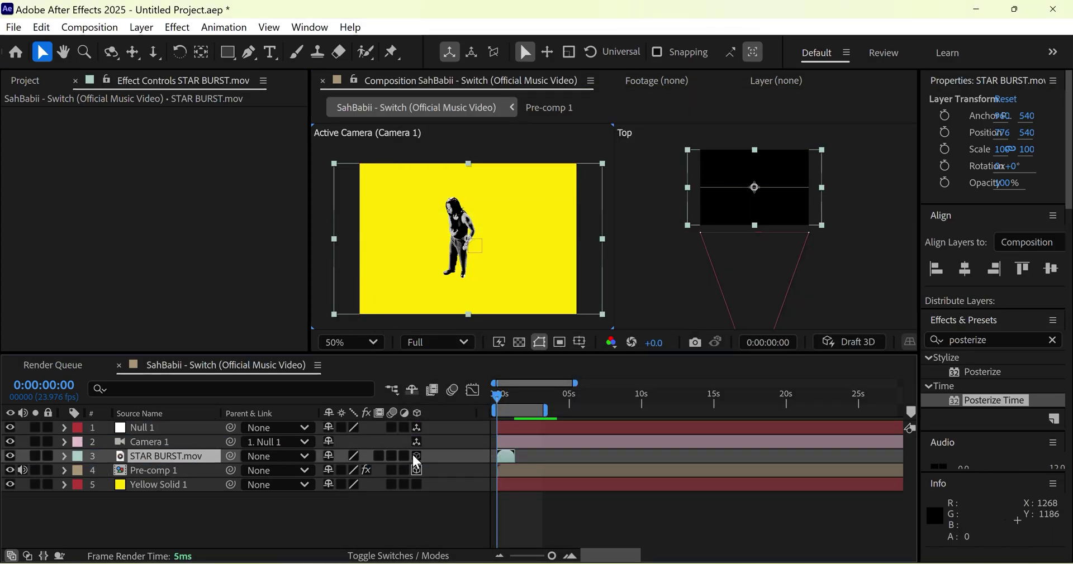
drag(507, 399, 506, 399)
drag(198, 475, 189, 479)
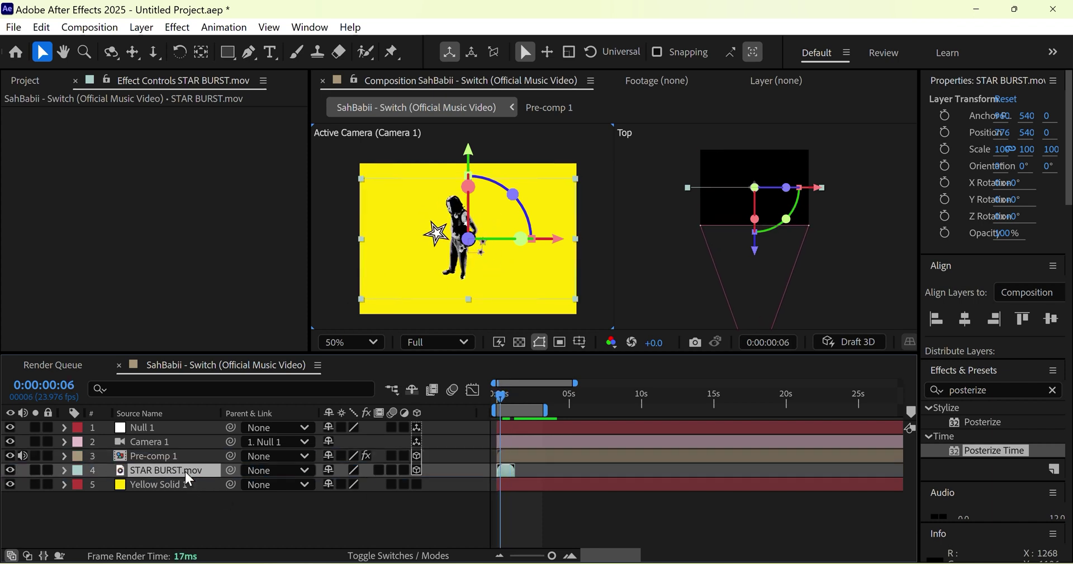
Tilt the STAR BURST.mov layer back to lie like a floor and move it down beneath the performer's feet
drag(498, 395, 499, 399)
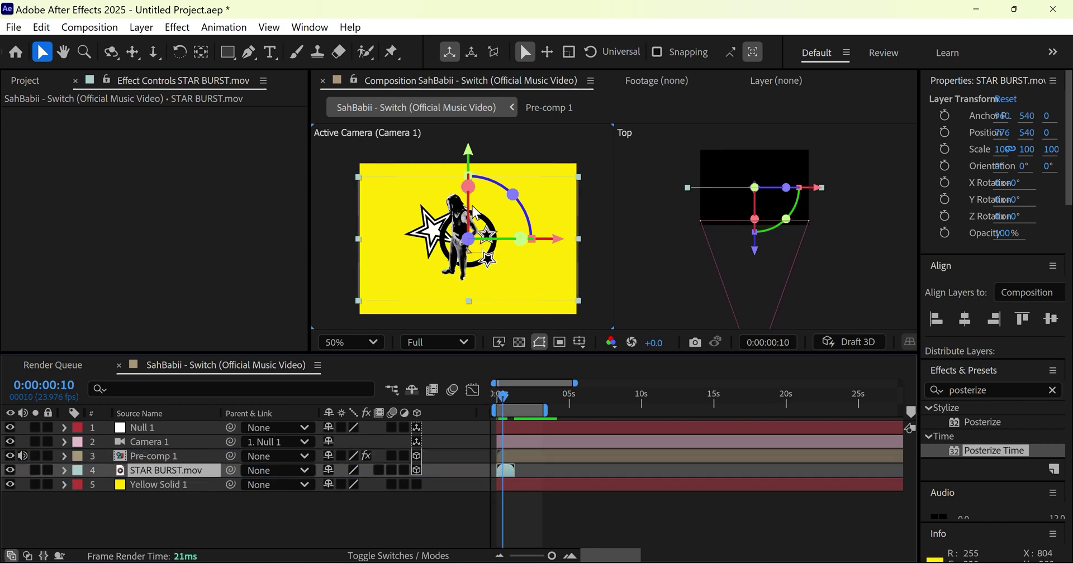
drag(466, 206, 465, 167)
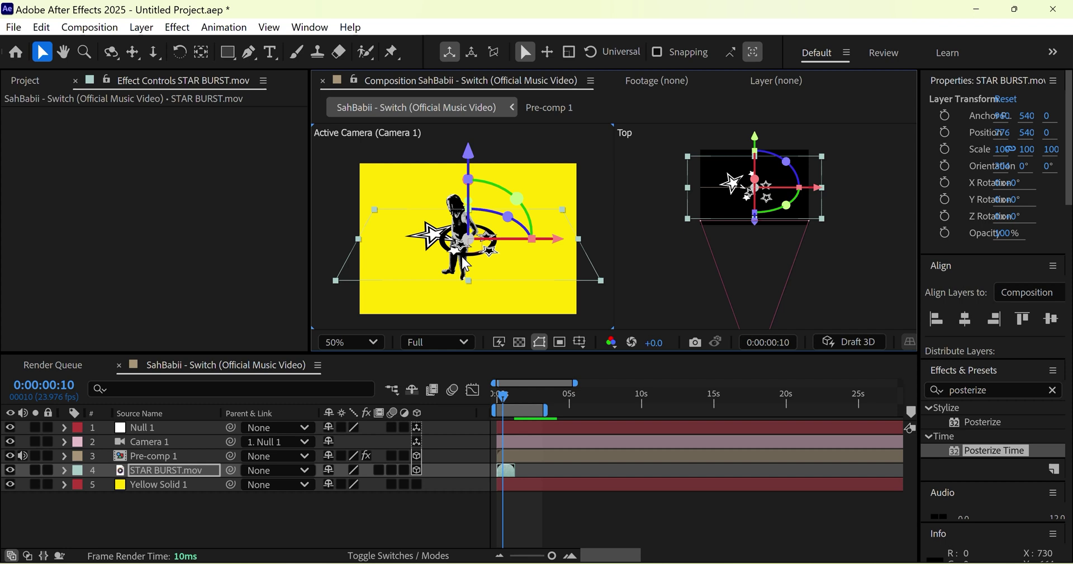
drag(462, 257, 450, 288)
mouse_move(505, 411)
mouse_down()
mouse_move(487, 402)
mouse_move(516, 416)
mouse_up()
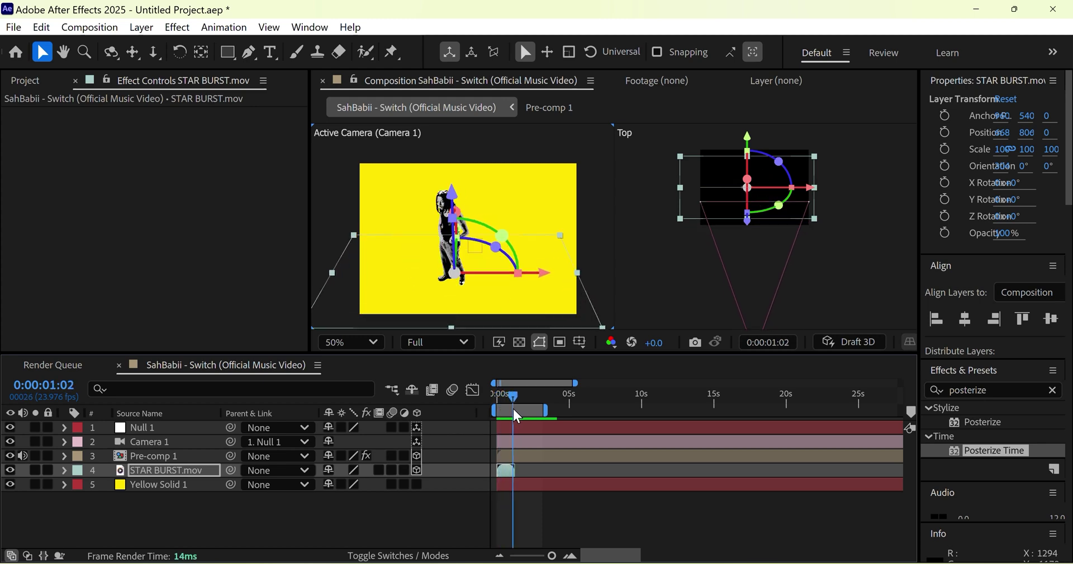
Switch to File Explorer and open the WEBCORE PACK folder on the desktop
key(alt+Tab)
drag(707, 109, 849, 115)
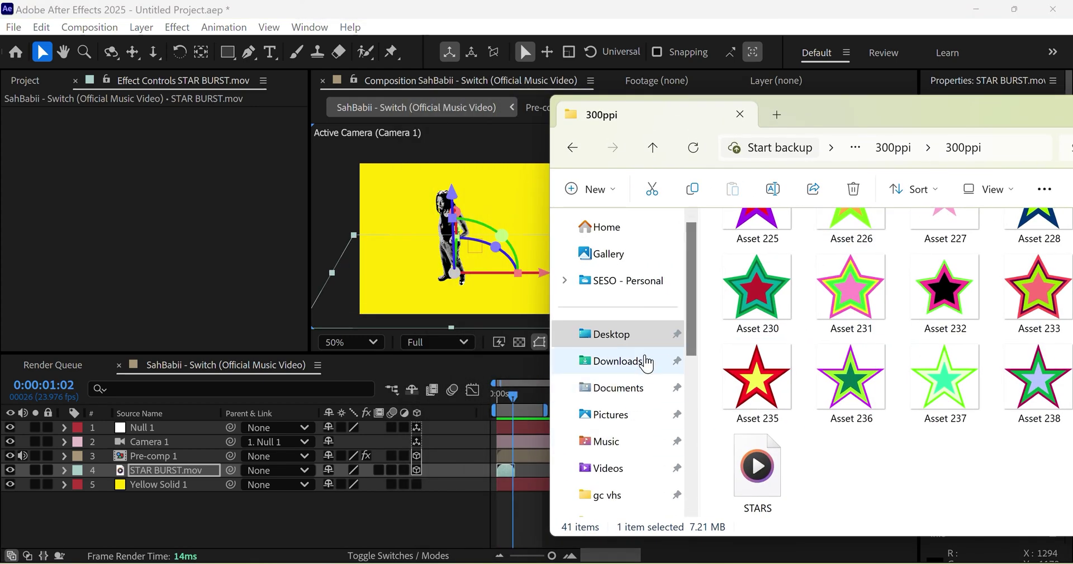
scroll(642, 391, down, 1)
click(634, 438)
scroll(855, 397, down, 2)
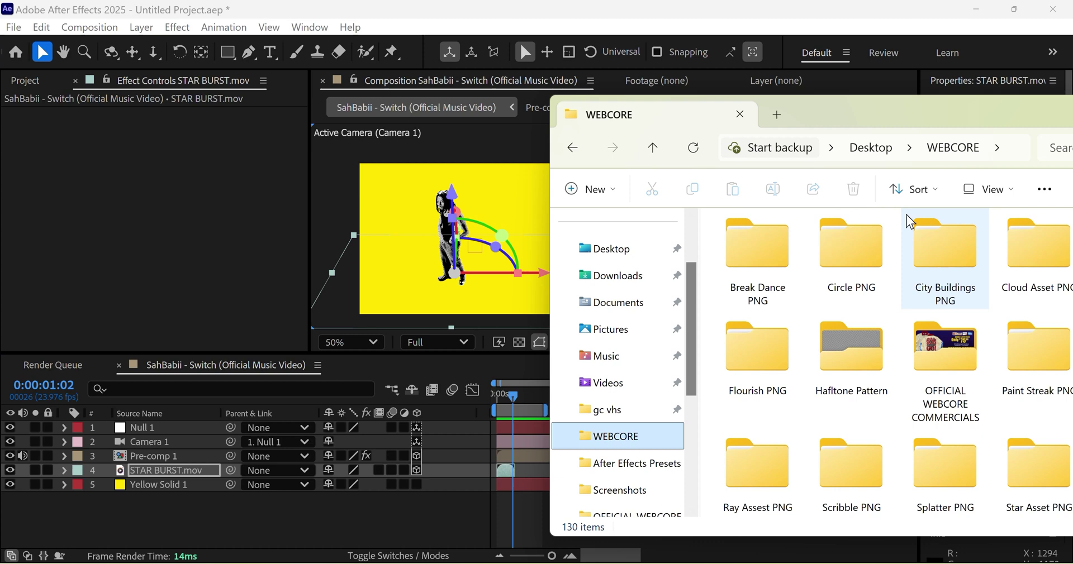
scroll(940, 329, up, 2)
scroll(652, 312, up, 3)
click(615, 334)
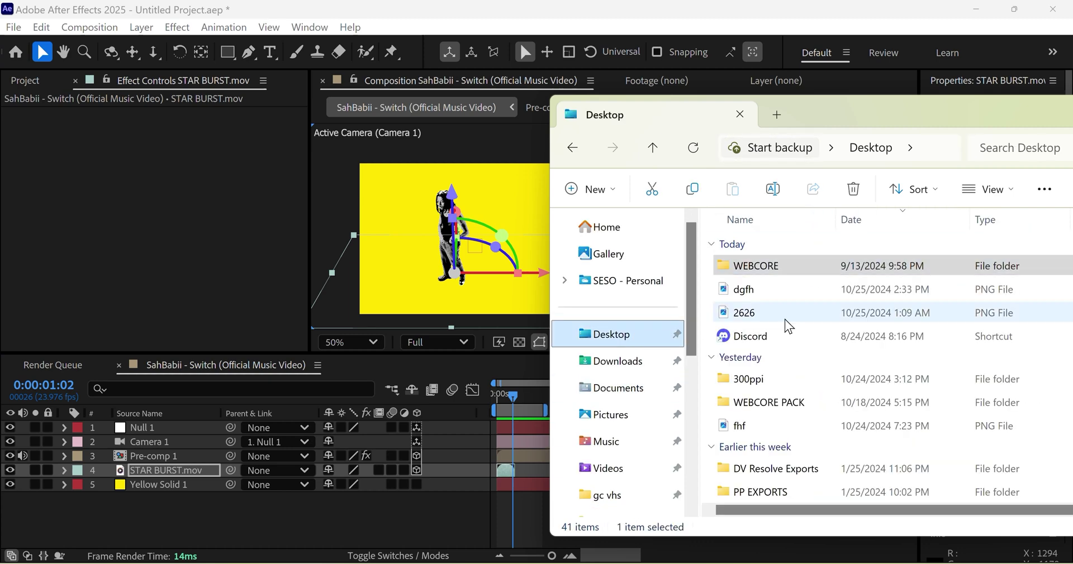
double_click(782, 398)
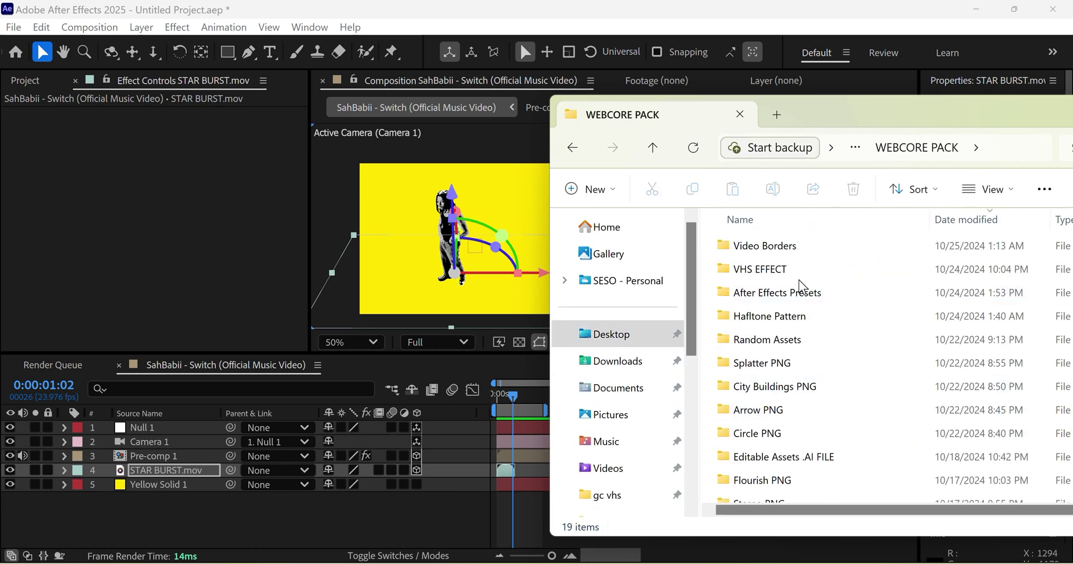
scroll(786, 347, down, 2)
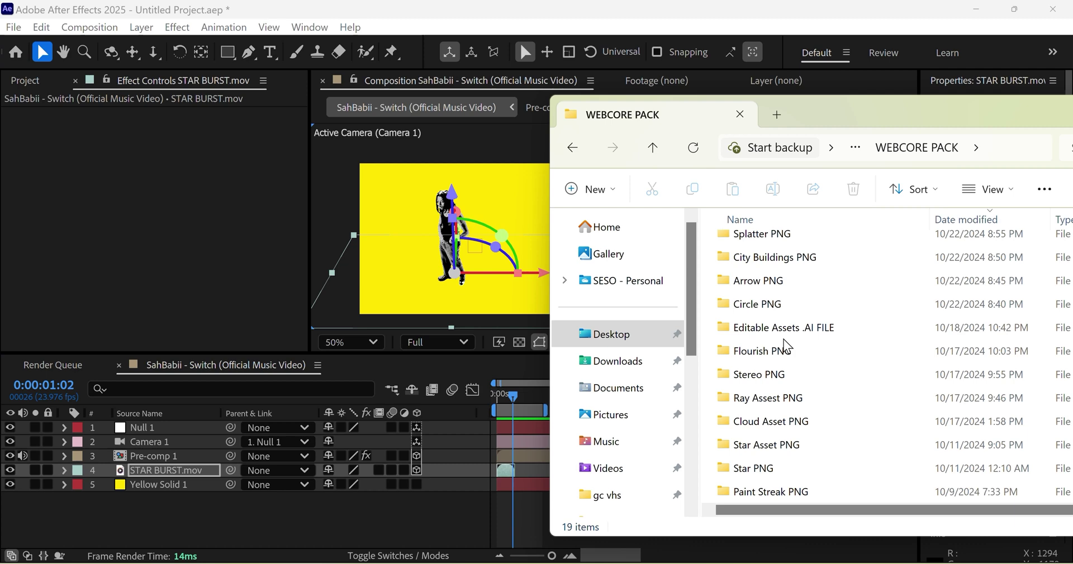
Examine the circle images in the 300ppi folder of Circle PNG and return to the WEBCORE PACK folder
scroll(793, 358, down, 1)
double_click(774, 267)
double_click(779, 240)
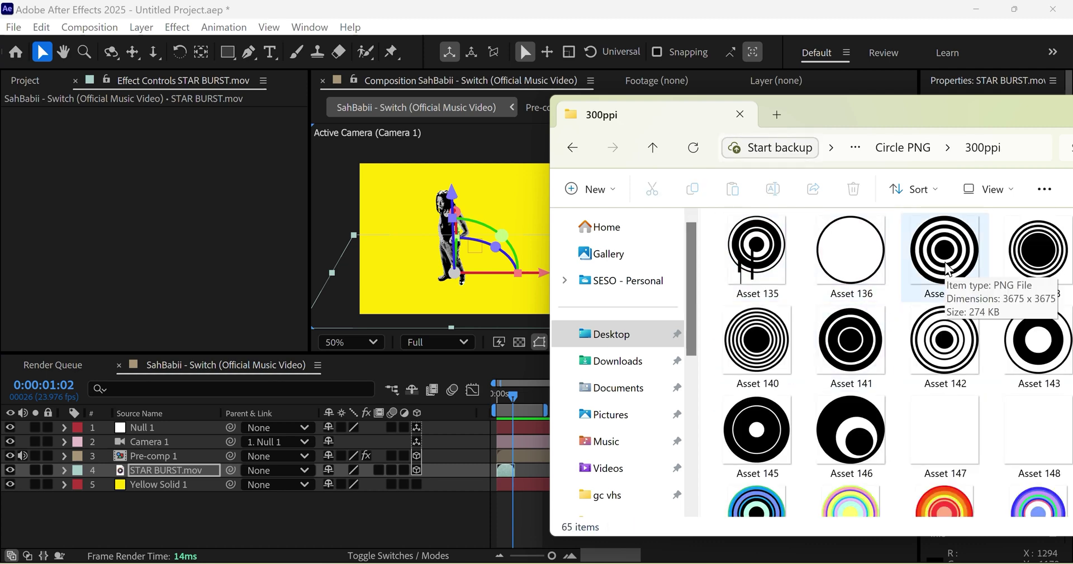
scroll(950, 272, down, 2)
scroll(953, 274, up, 2)
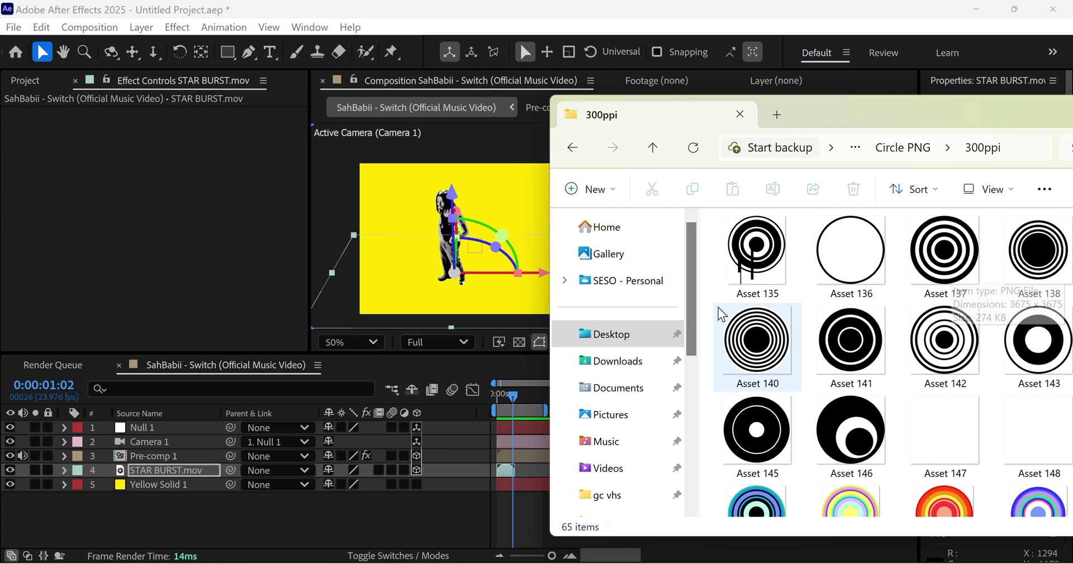
click(573, 149)
click(574, 150)
Add Stereo Bounce 2.mov from the Stereo PNG folder as a 3D layer directly below Pre-comp 1
scroll(805, 386, down, 2)
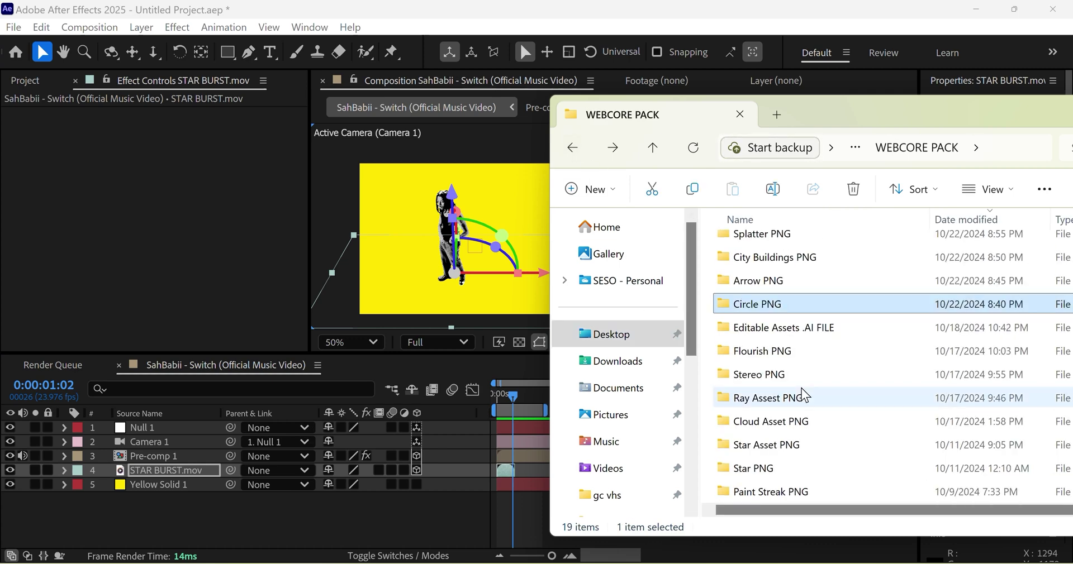
double_click(805, 373)
double_click(830, 248)
drag(757, 436, 302, 466)
drag(490, 252, 509, 239)
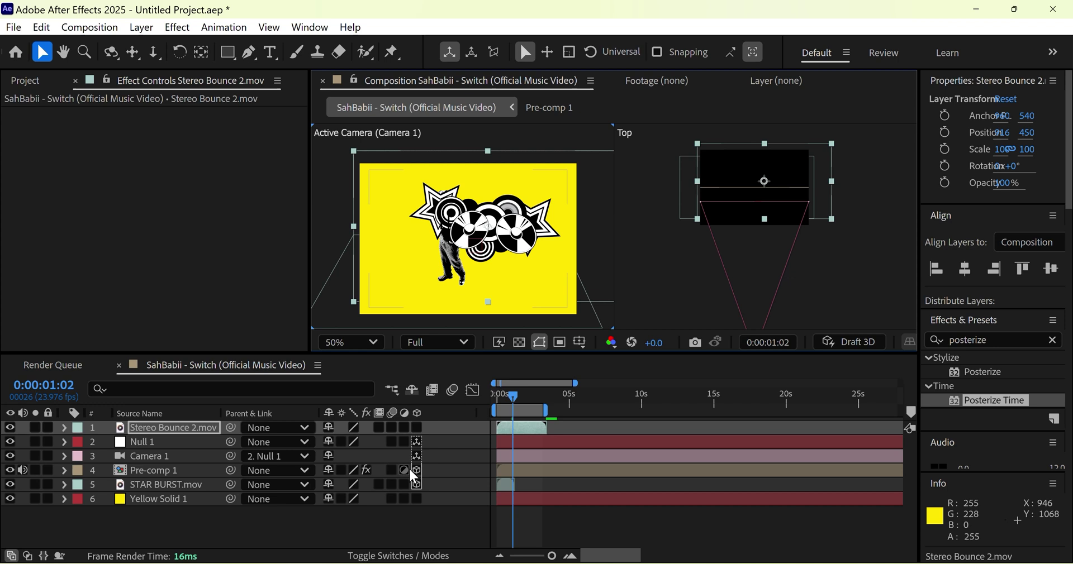
drag(194, 431, 207, 477)
click(417, 456)
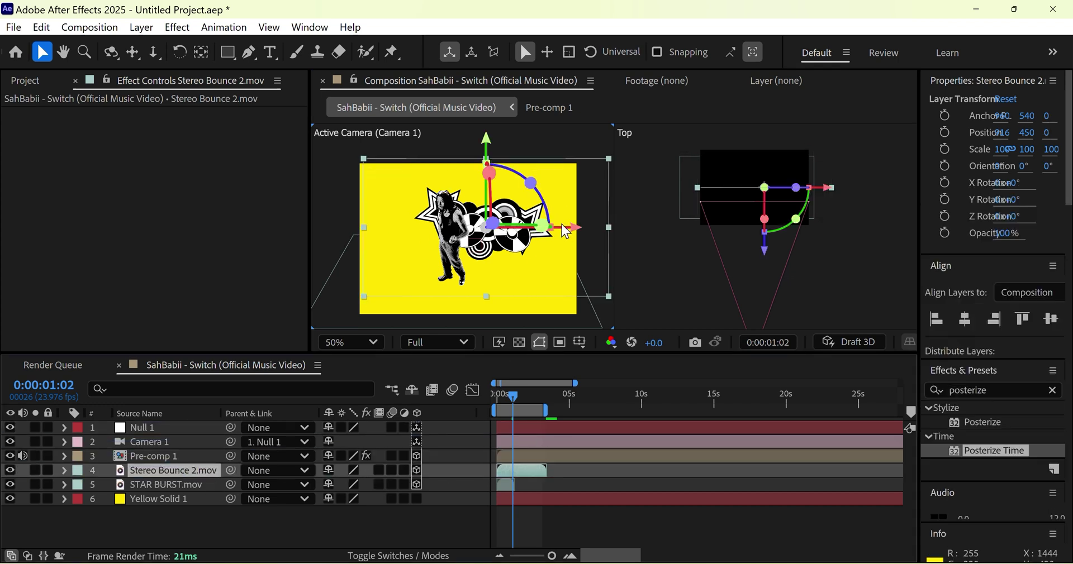
Scale the Stereo Bounce 2.mov layer to about 70.8% and place it beside the performer's head in the frame's upper right
drag(507, 252, 519, 237)
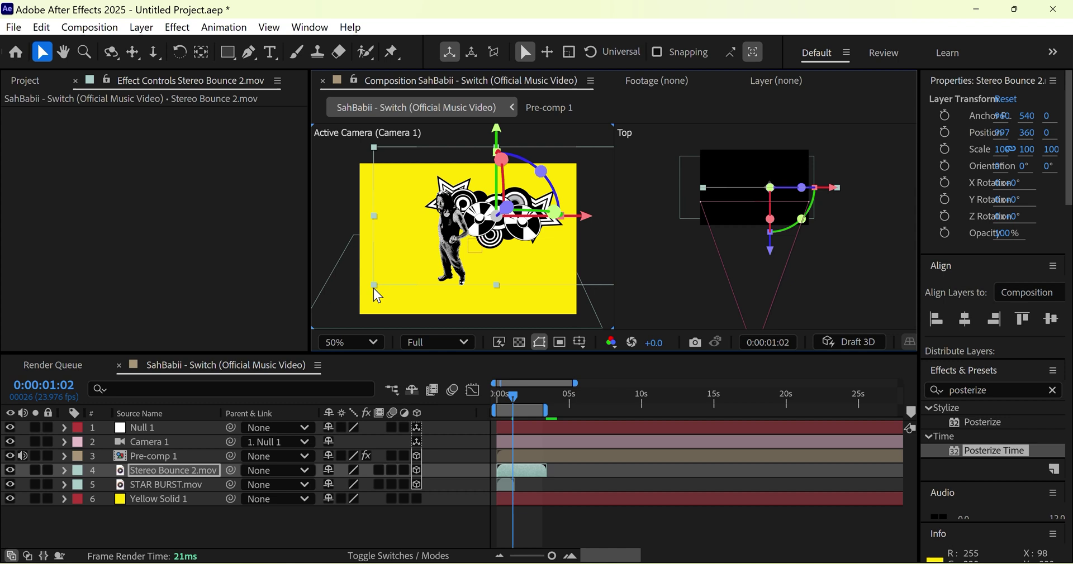
drag(375, 287, 545, 232)
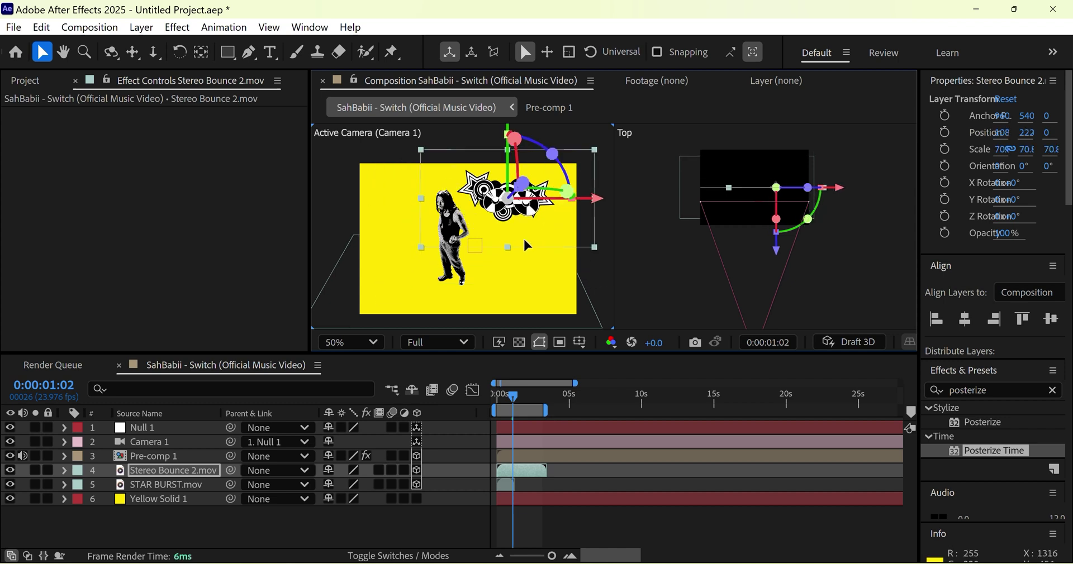
drag(524, 239, 517, 239)
Preview the stereo animation, tilt the Stereo Bounce 2.mov layer about its X axis and start it about half a second later
mouse_move(514, 395)
mouse_down()
mouse_move(498, 397)
mouse_move(509, 397)
mouse_up()
key(space)
key(space)
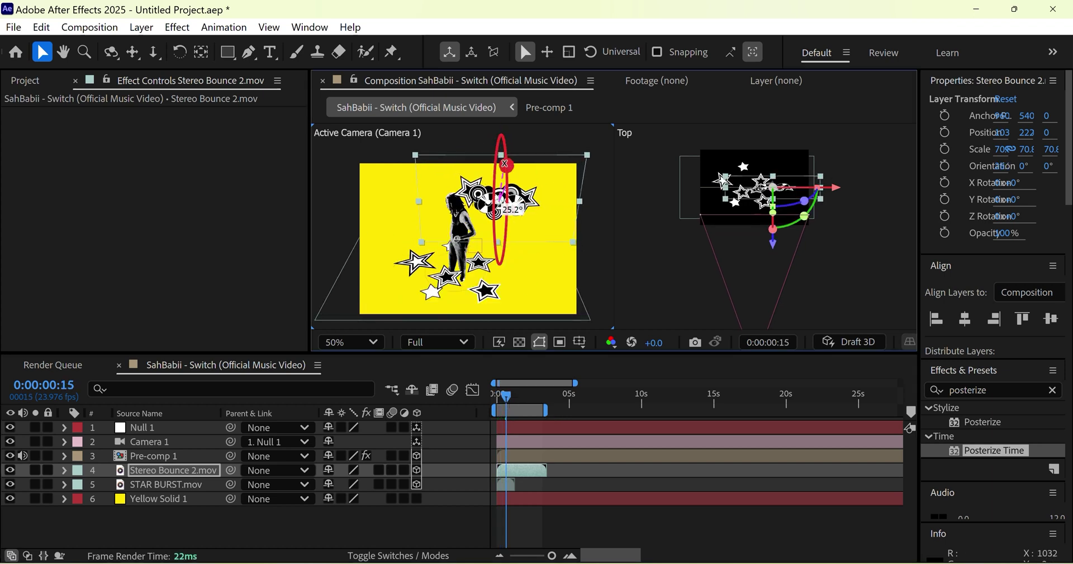
click(494, 399)
drag(523, 469, 531, 469)
click(525, 397)
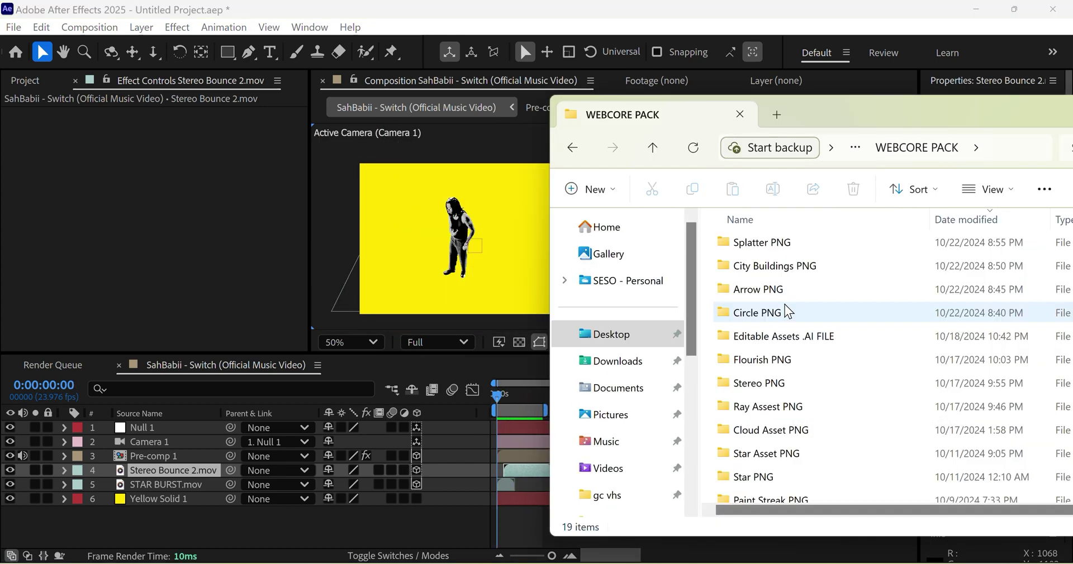
Open the AE Comp Animations folder inside Circle PNG and reposition the file window to show its clips
double_click(785, 311)
double_click(782, 264)
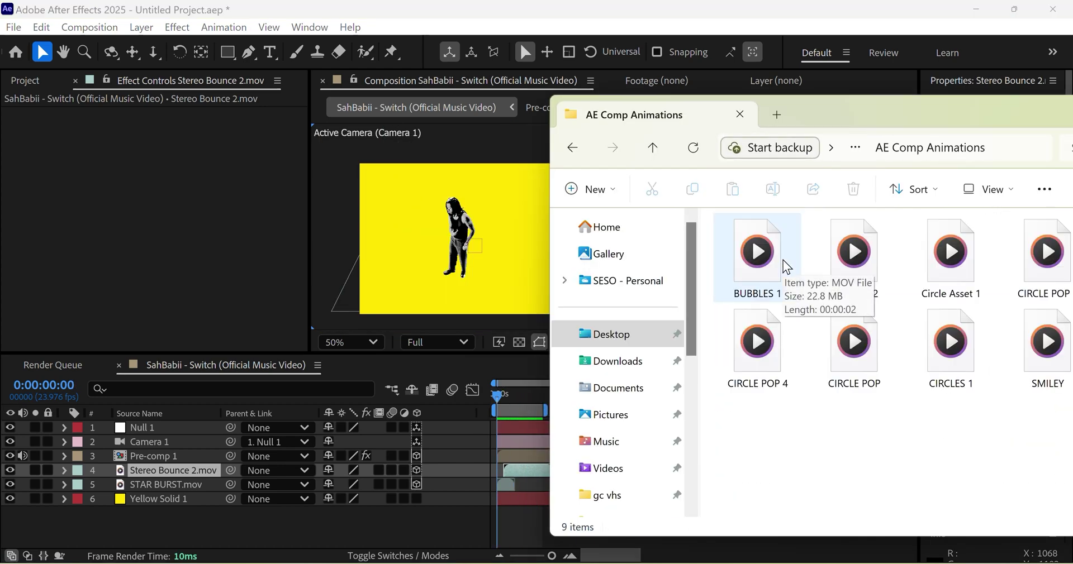
drag(942, 123, 896, 116)
click(808, 252)
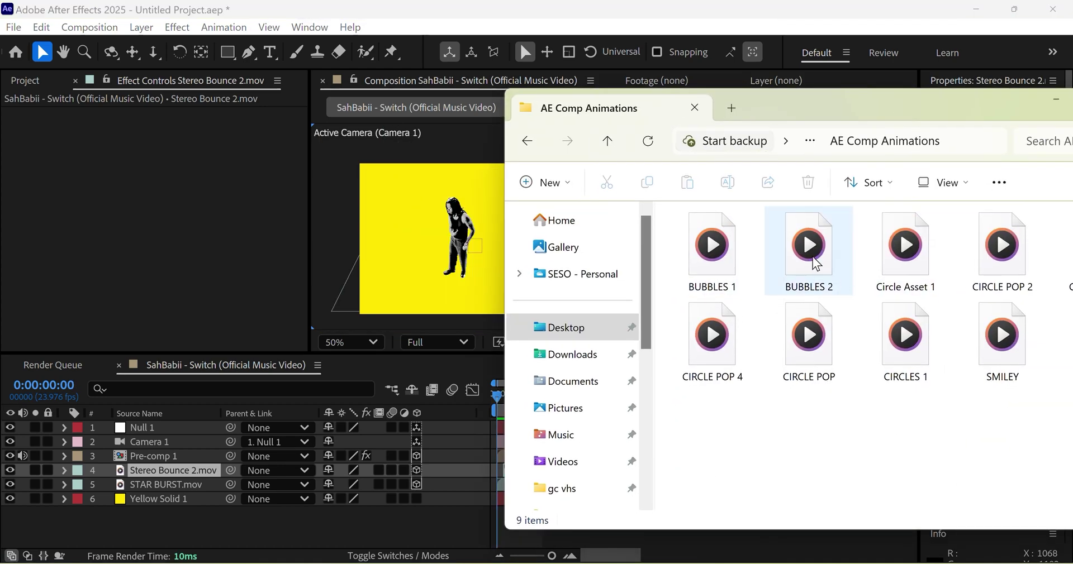
drag(686, 305, 472, 322)
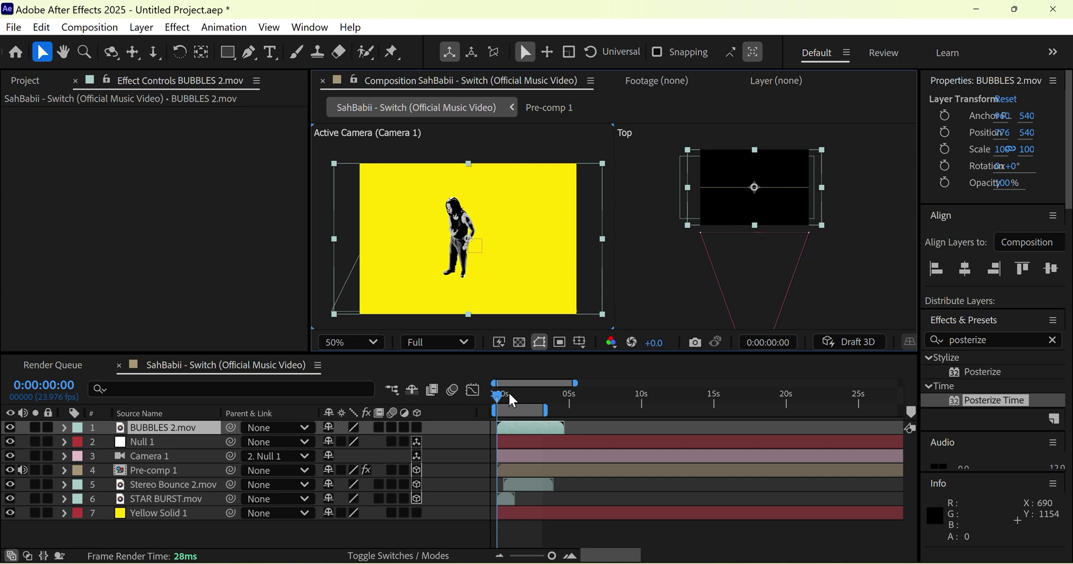
drag(509, 396, 494, 404)
key(ctrl+z)
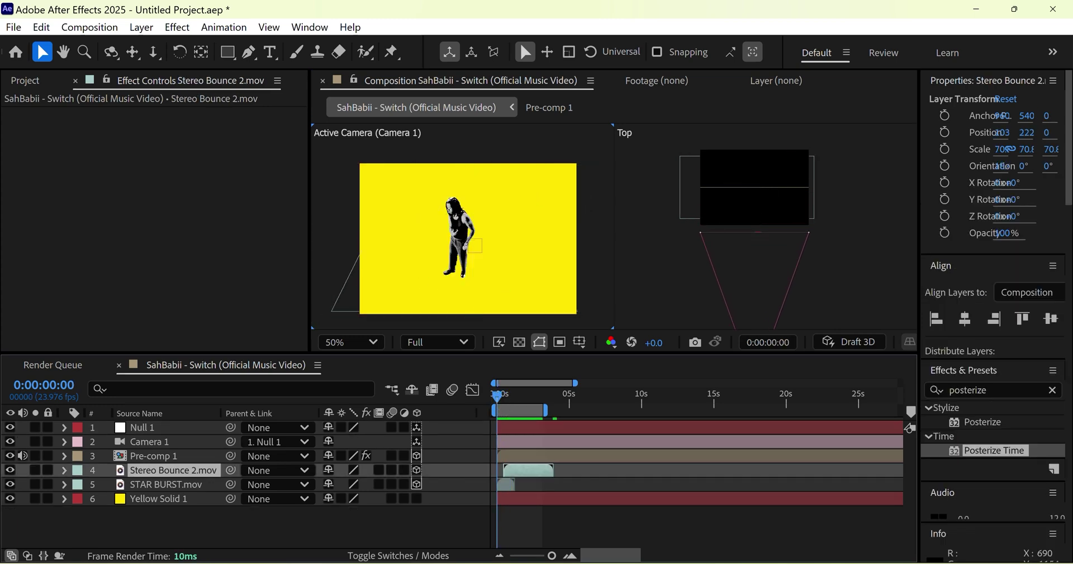
Add BUBBLES 1.mov as a 3D layer directly above Pre-comp 1 and place it in the frame's upper left
key(alt+Tab)
drag(709, 247, 179, 461)
click(498, 402)
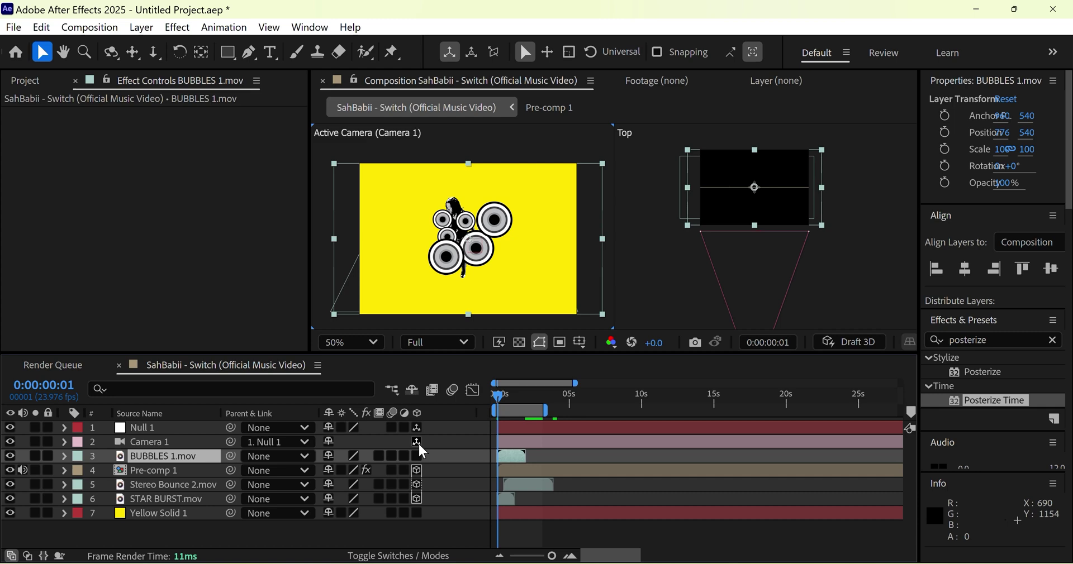
click(417, 455)
drag(486, 257, 422, 208)
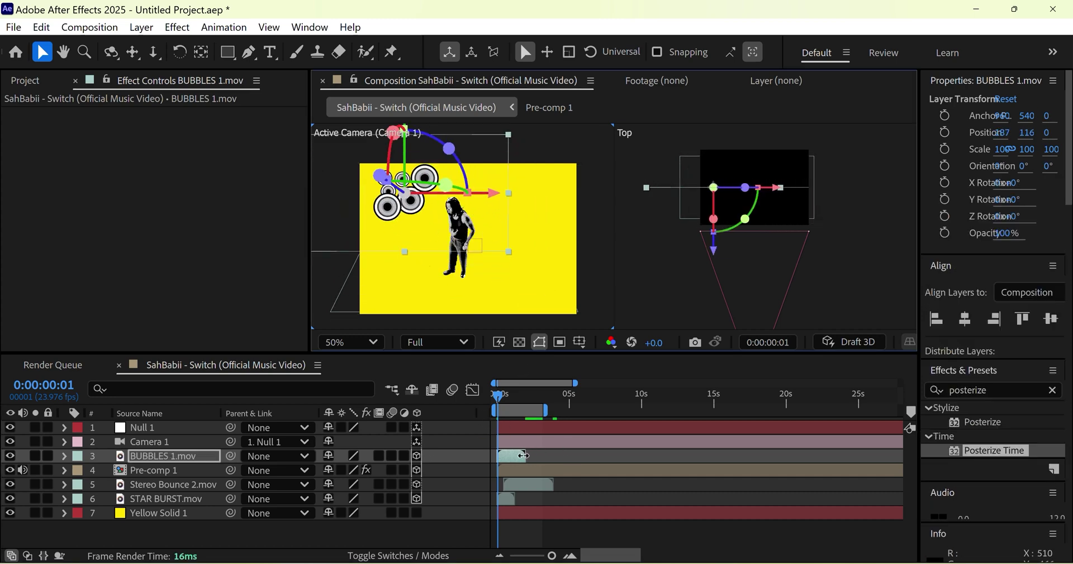
Preview the bubbles animation and start the BUBBLES 1.mov layer about half a second later
key(space)
key(space)
drag(518, 455, 526, 455)
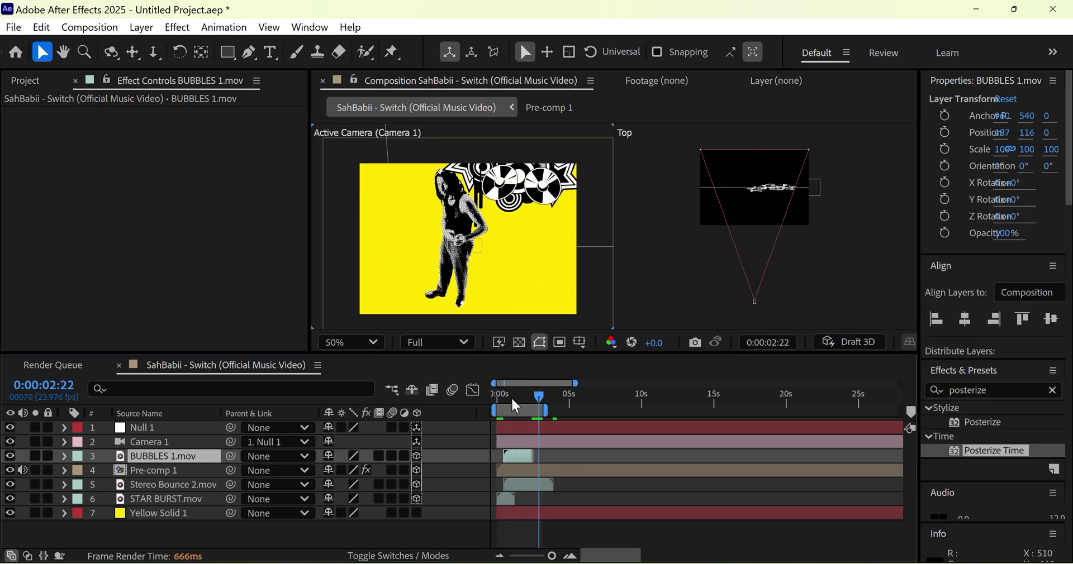
key(space)
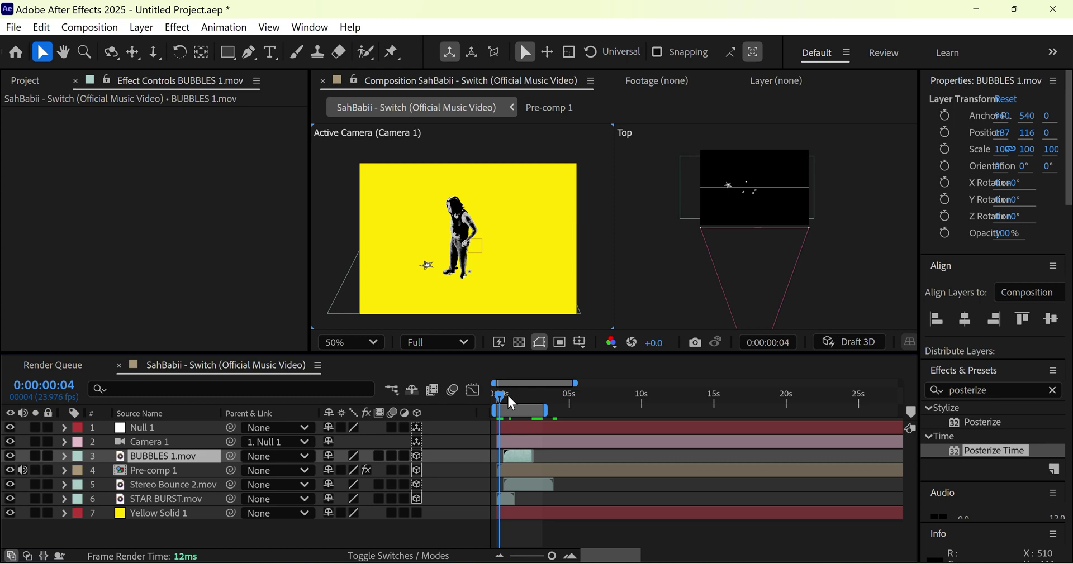
mouse_move(507, 394)
mouse_down()
mouse_move(517, 395)
mouse_move(505, 407)
mouse_up()
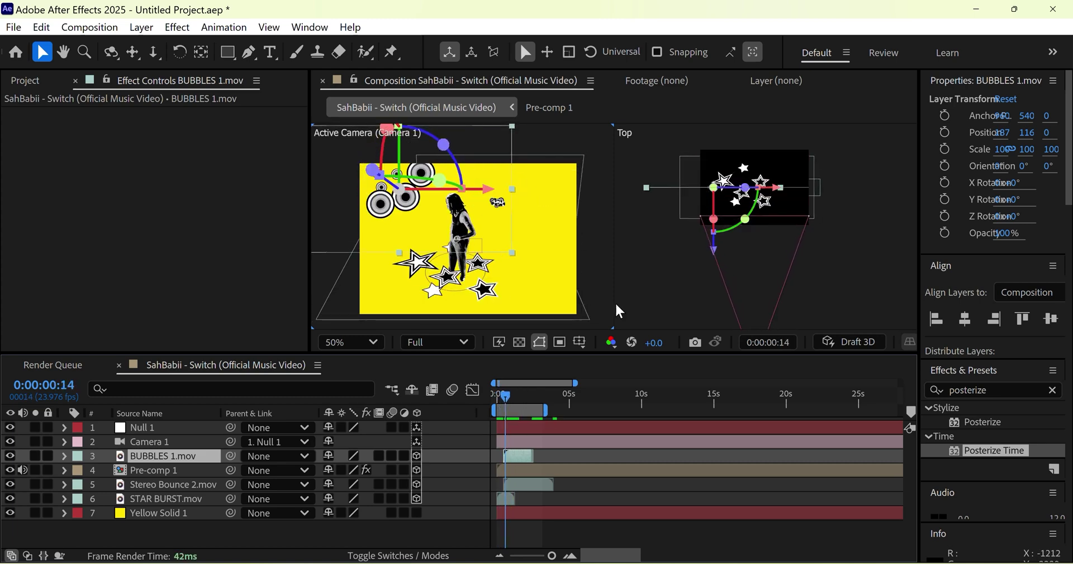
Scale BUBBLES 1.mov down, push it back to a Z position of about 480, raise it in the frame and preview the result
drag(506, 400, 513, 398)
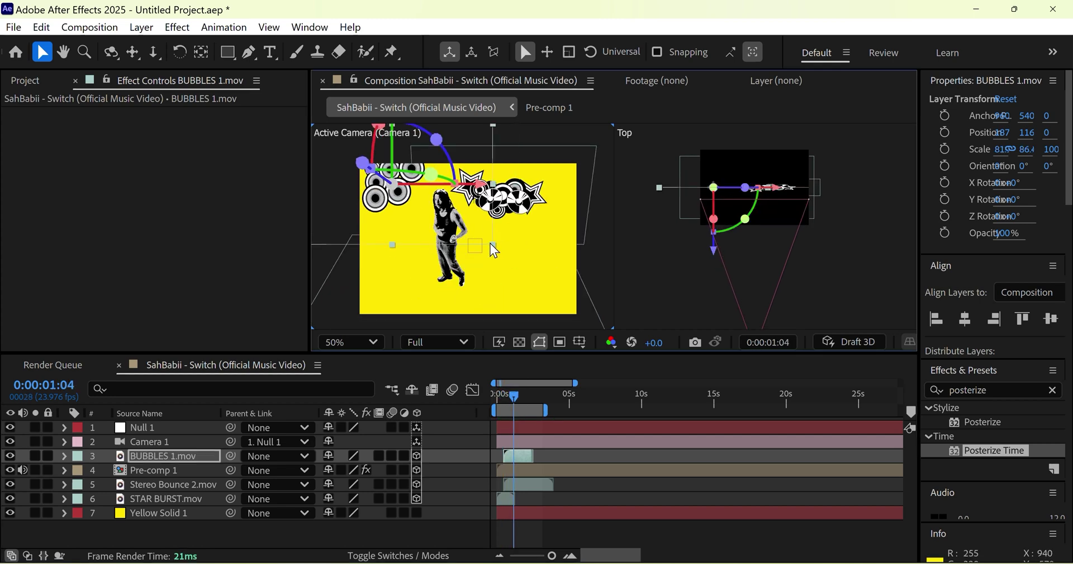
drag(714, 250, 713, 215)
drag(776, 154, 755, 154)
scroll(535, 155, up, 1)
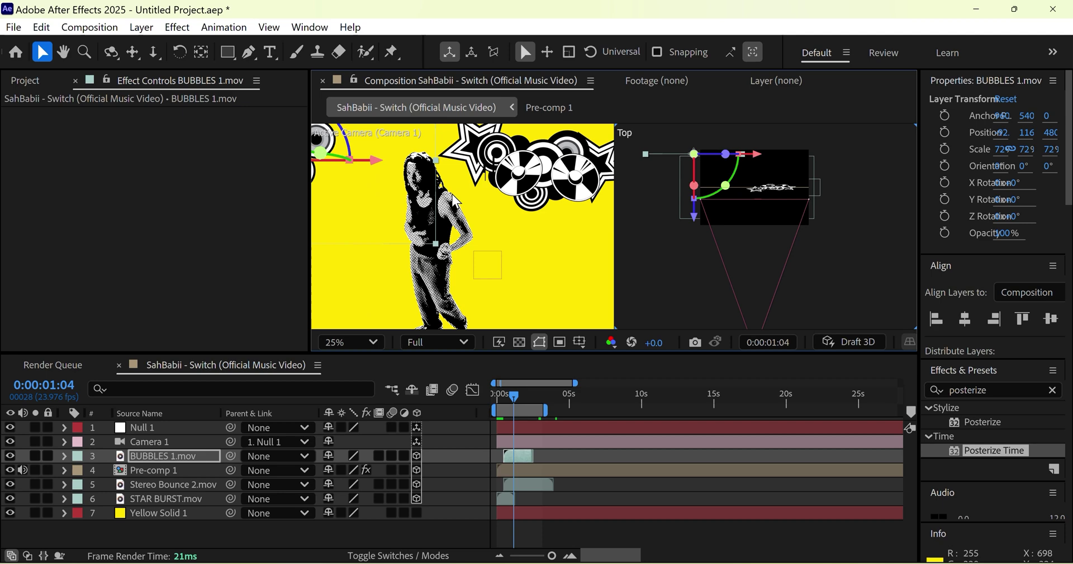
scroll(484, 211, down, 2)
drag(418, 148, 419, 136)
click(494, 395)
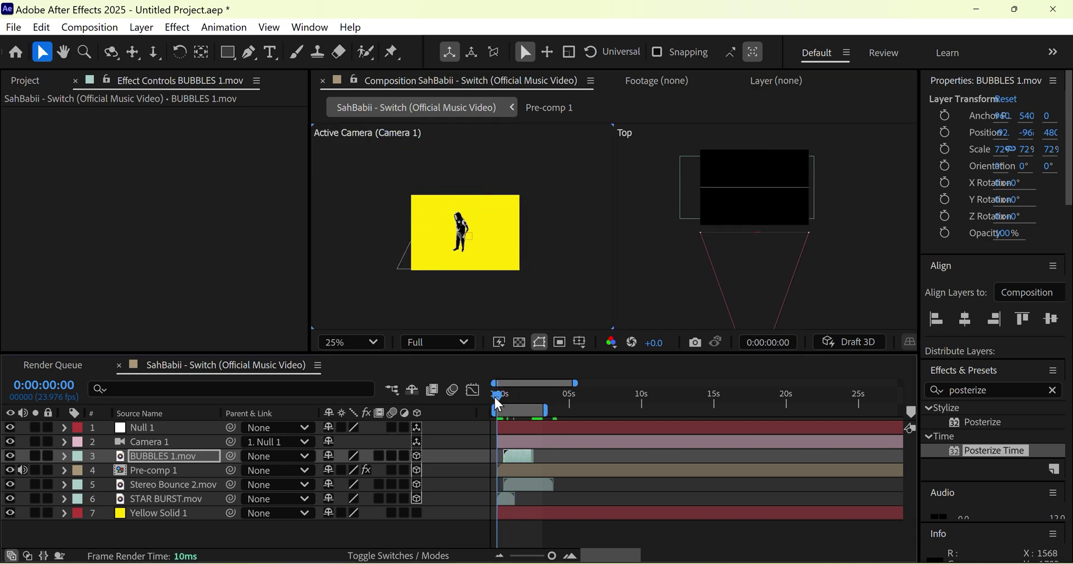
key(space)
key(space)
key(space)
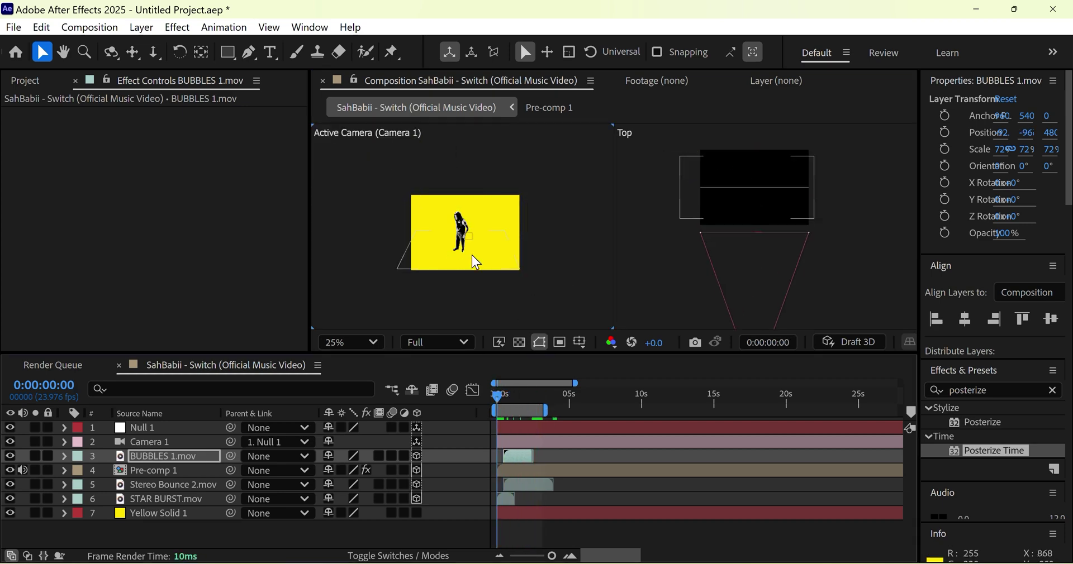
scroll(472, 255, up, 2)
Add CIRCLE POP 2.mov from the AE Comp Animations folder as a 3D layer directly above BUBBLES 1.mov and shift it to the performer's right
key(alt+Tab)
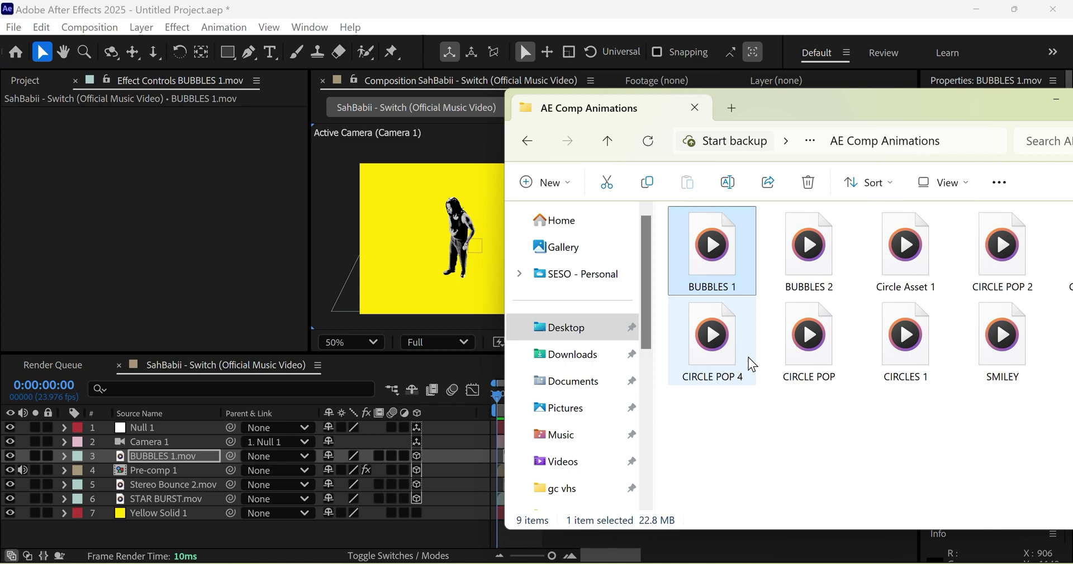
drag(1000, 246, 506, 451)
key(space)
click(533, 186)
scroll(537, 177, down, 1)
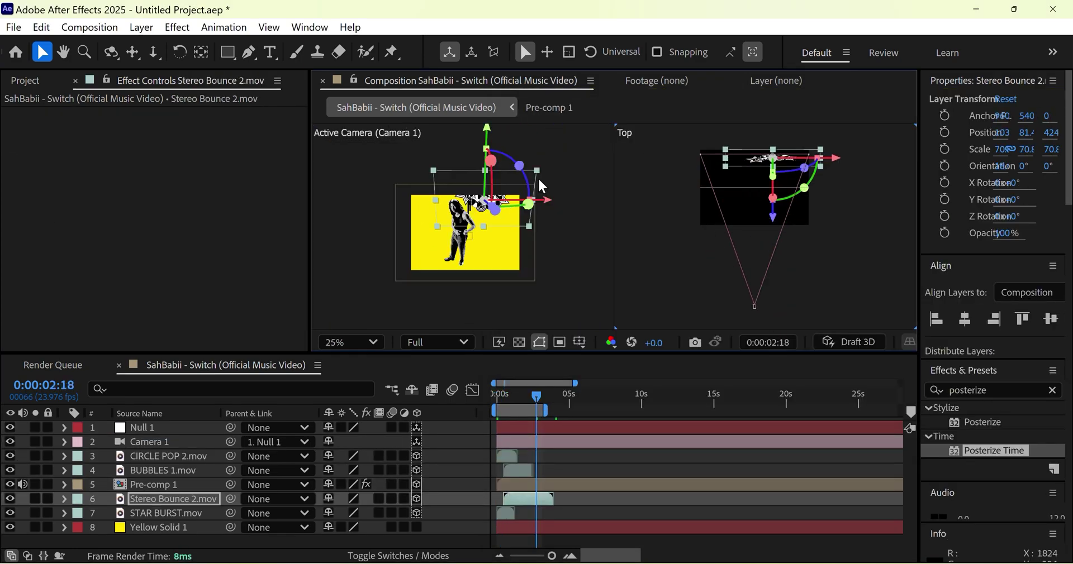
scroll(538, 177, up, 1)
drag(534, 395, 495, 396)
key(space)
drag(492, 236, 512, 236)
click(497, 395)
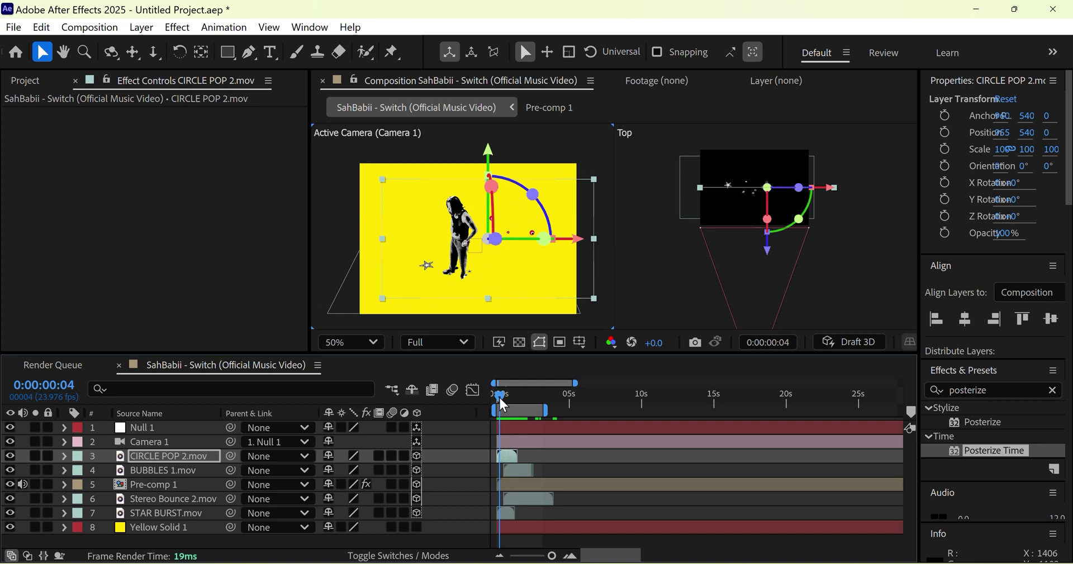
Draw a wavy, unfilled path with a 93 px black stroke across the lower frame on a new shape layer using the Pen tool
click(177, 27)
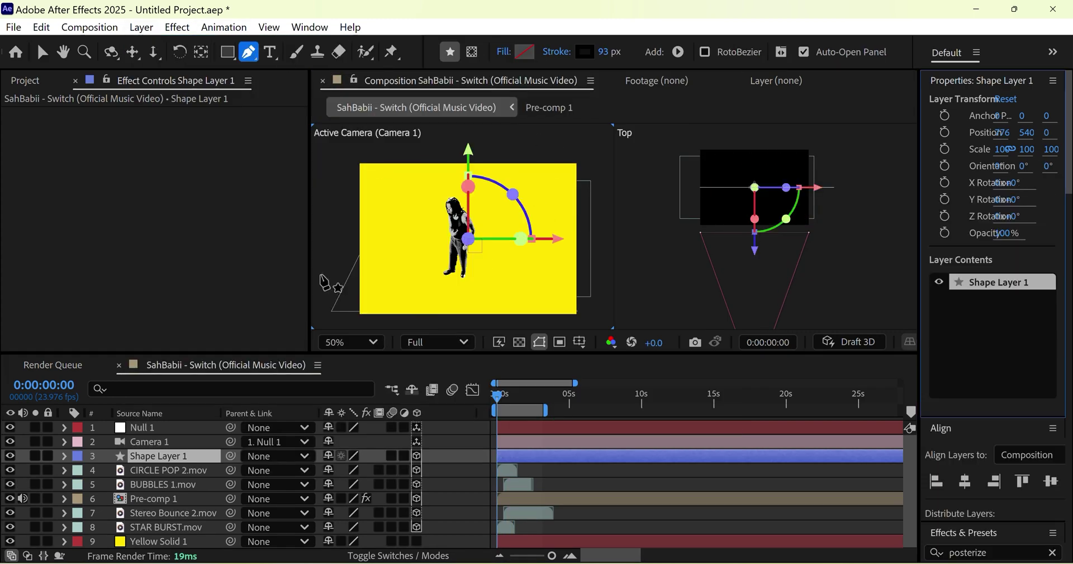
mouse_move(397, 260)
mouse_down()
mouse_move(454, 269)
mouse_move(458, 303)
mouse_move(495, 316)
mouse_move(547, 286)
mouse_move(553, 265)
mouse_up()
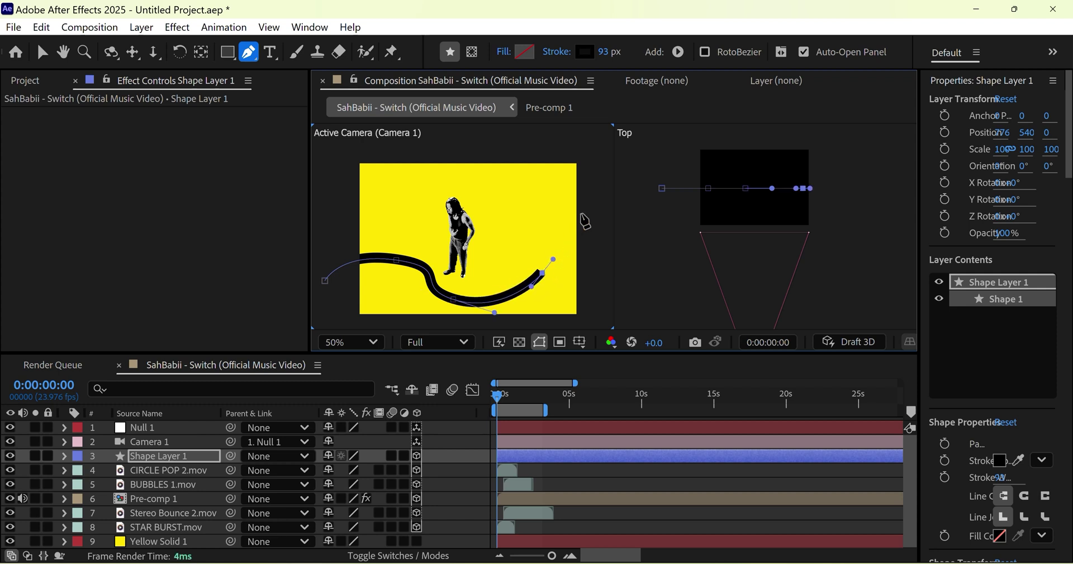
drag(583, 215, 627, 215)
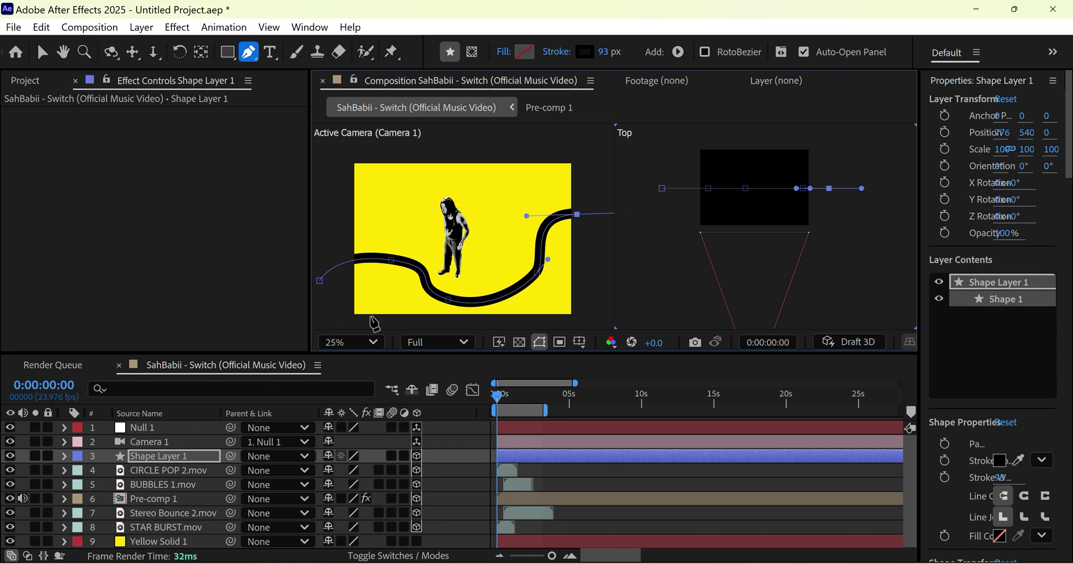
click(42, 52)
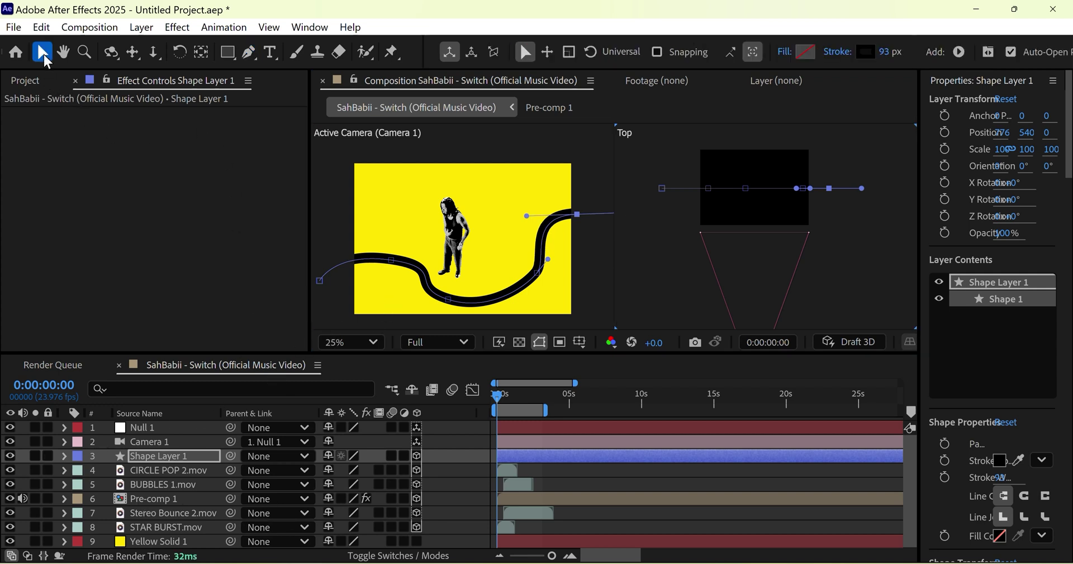
Tilt Shape Layer 1 about its X axis to about 307° and position it as a ground path at about 926, 870, 250
click(204, 456)
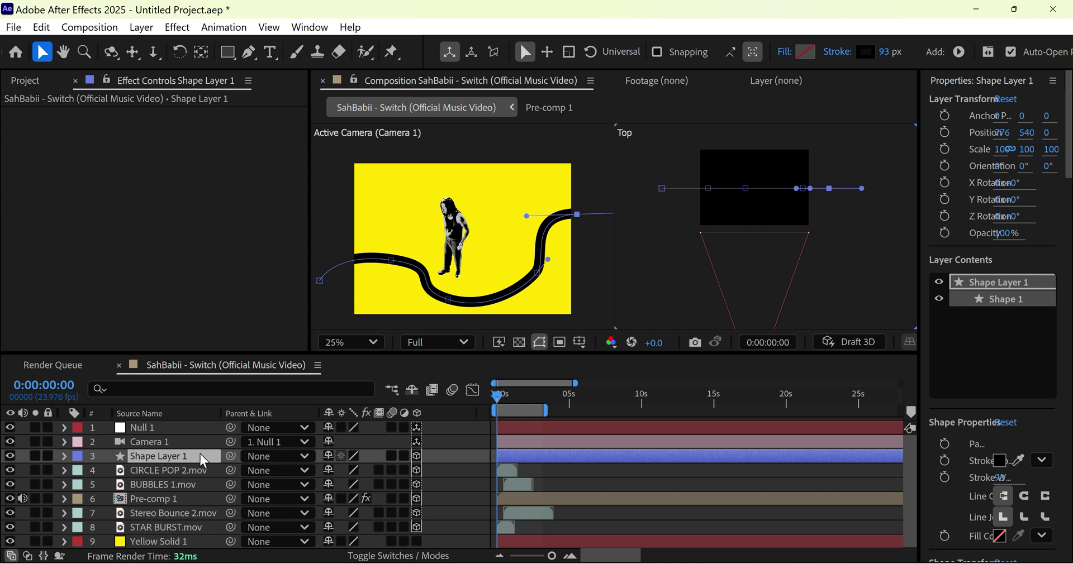
drag(462, 187, 468, 156)
drag(477, 247, 475, 243)
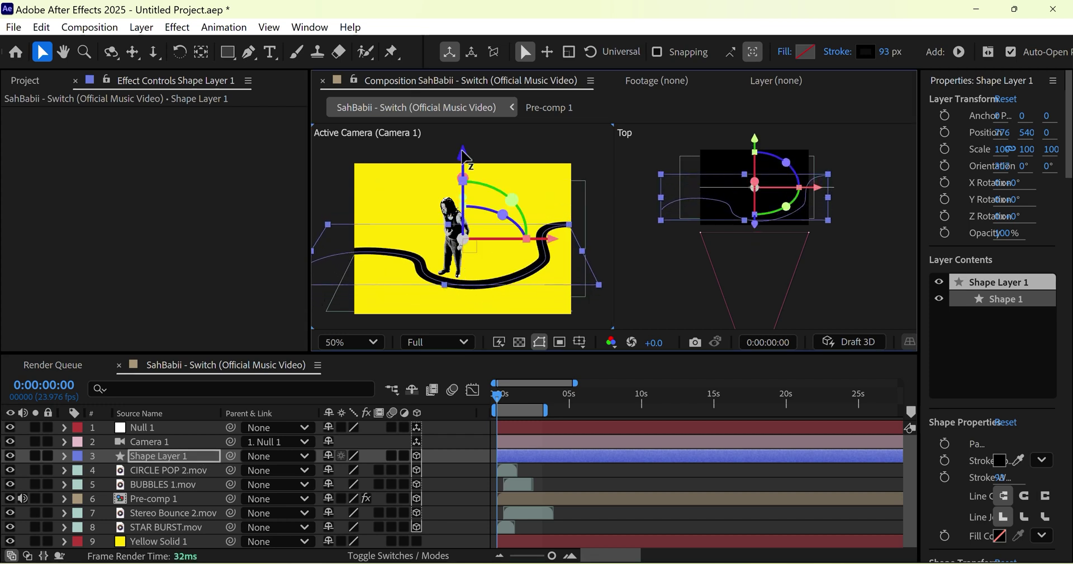
drag(462, 154, 464, 196)
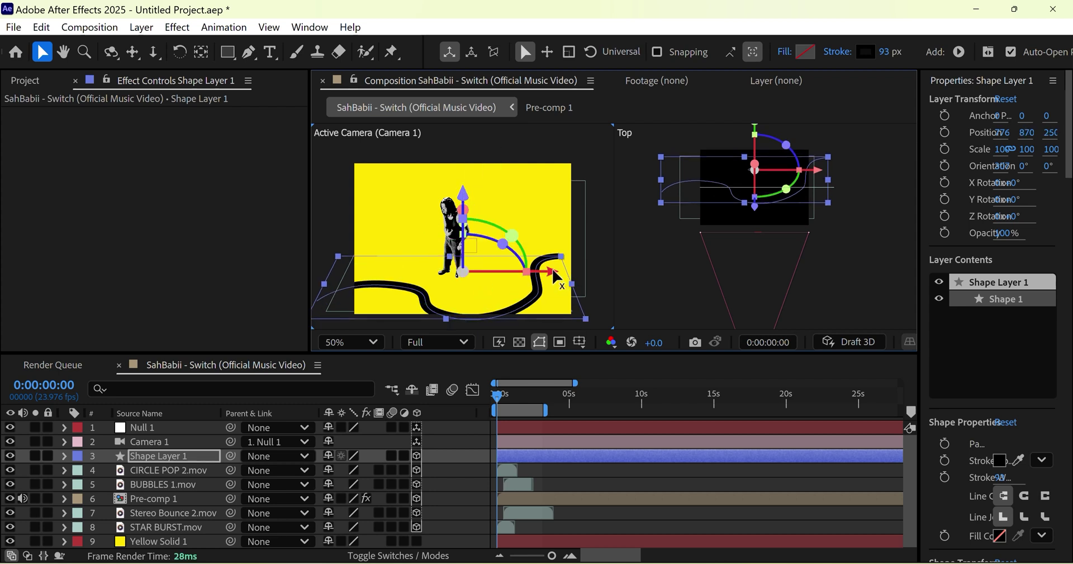
drag(553, 273, 570, 270)
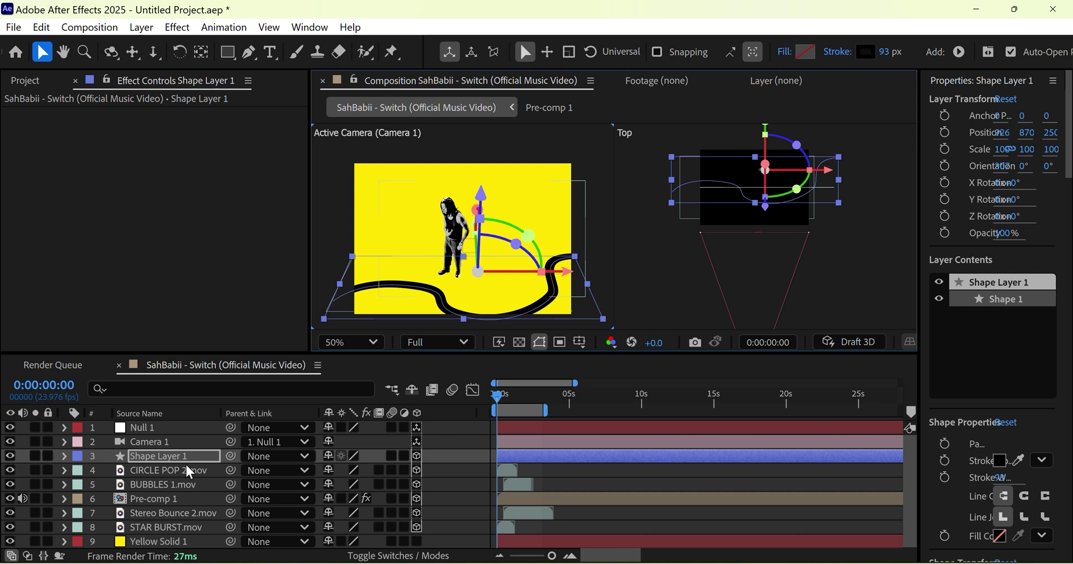
Add Trim Paths to Shape Layer 1 and expand its Start, End and Offset properties
click(65, 456)
click(469, 472)
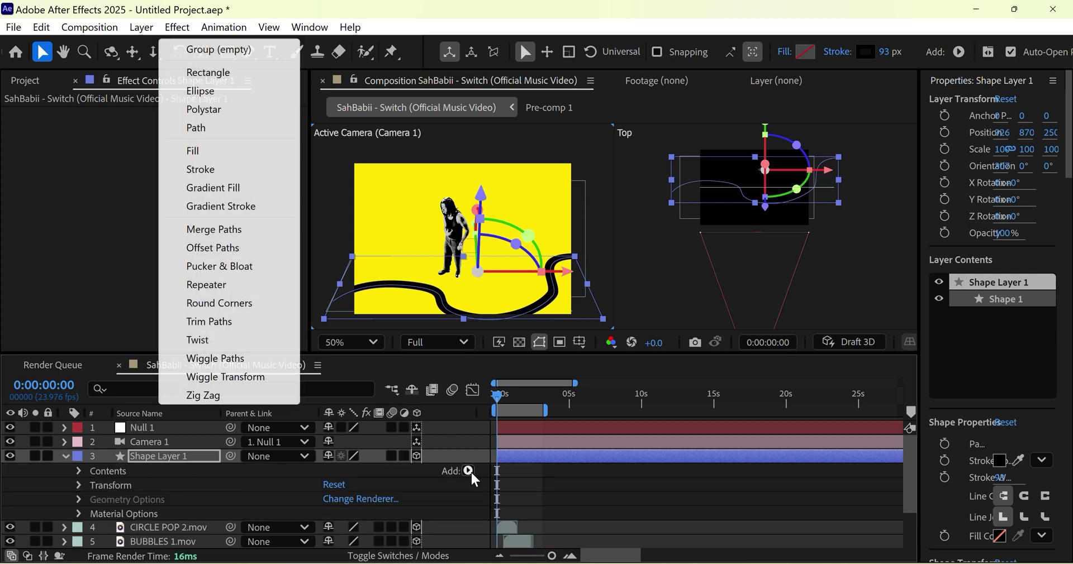
click(216, 321)
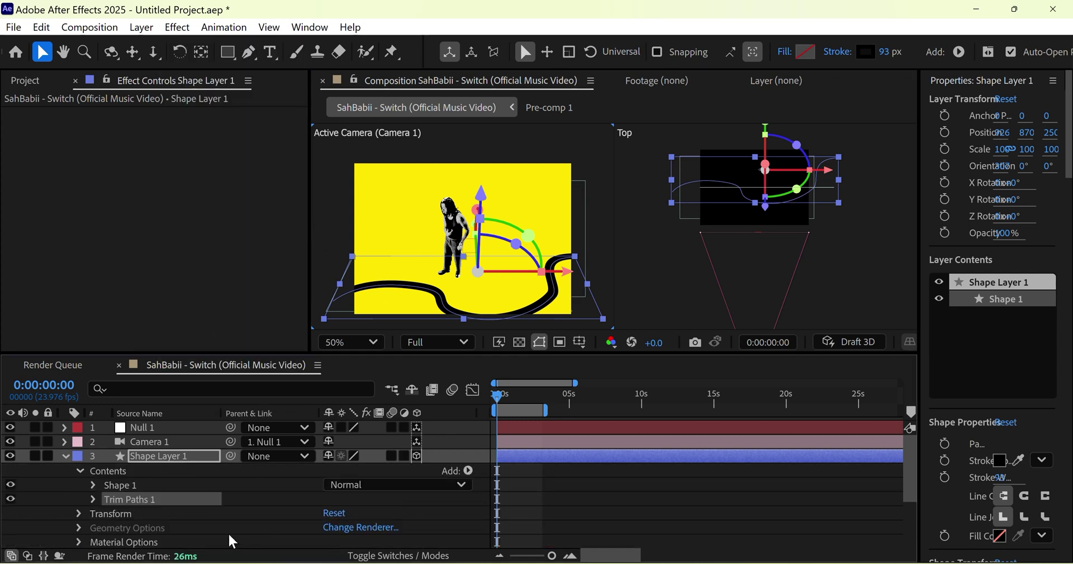
scroll(185, 511, down, 2)
click(78, 472)
scroll(102, 479, down, 2)
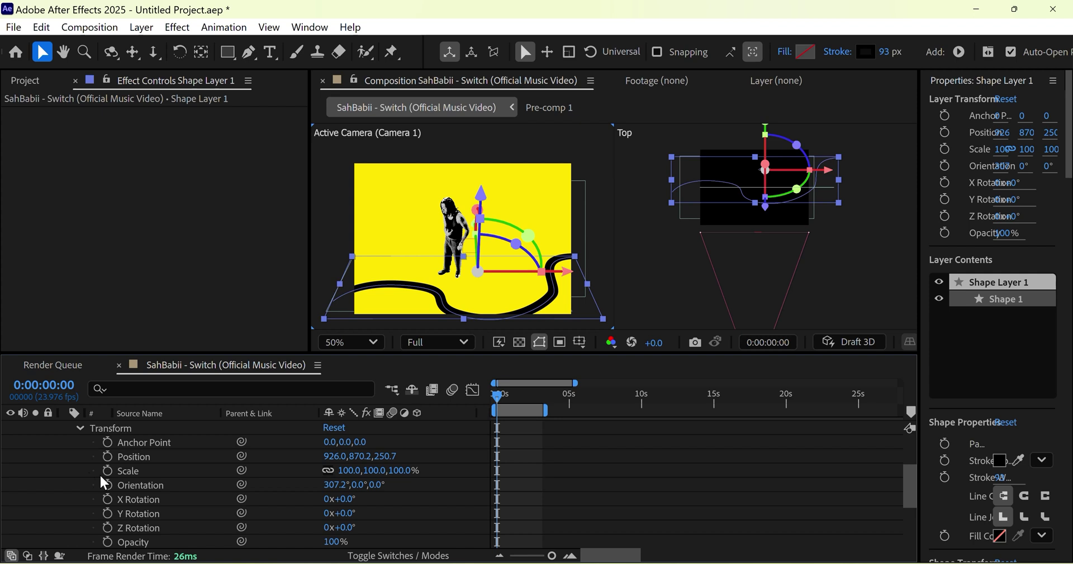
scroll(163, 488, down, 2)
scroll(134, 470, up, 4)
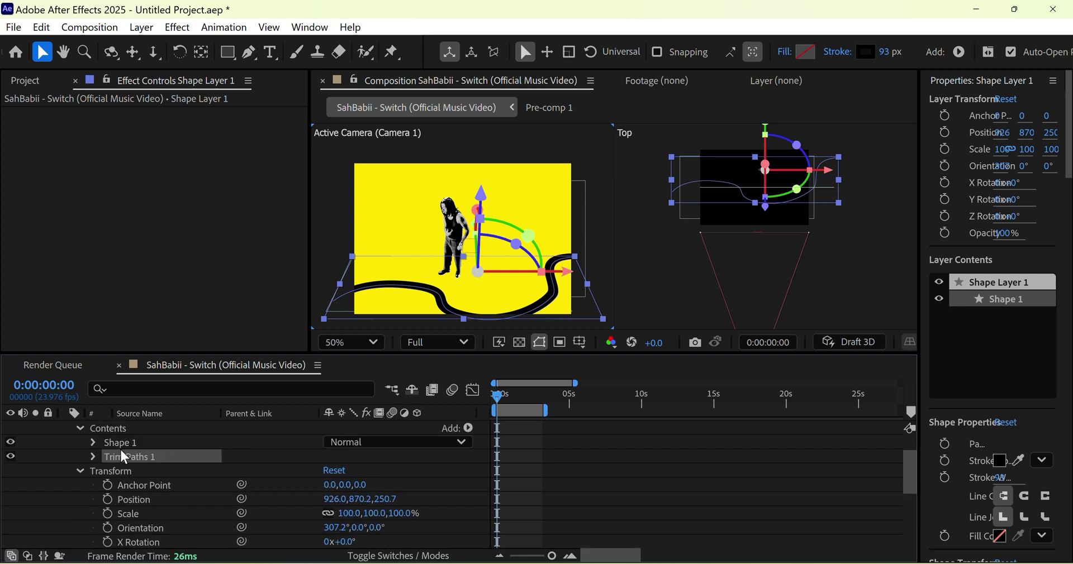
click(93, 456)
scroll(123, 495, down, 2)
scroll(112, 482, up, 4)
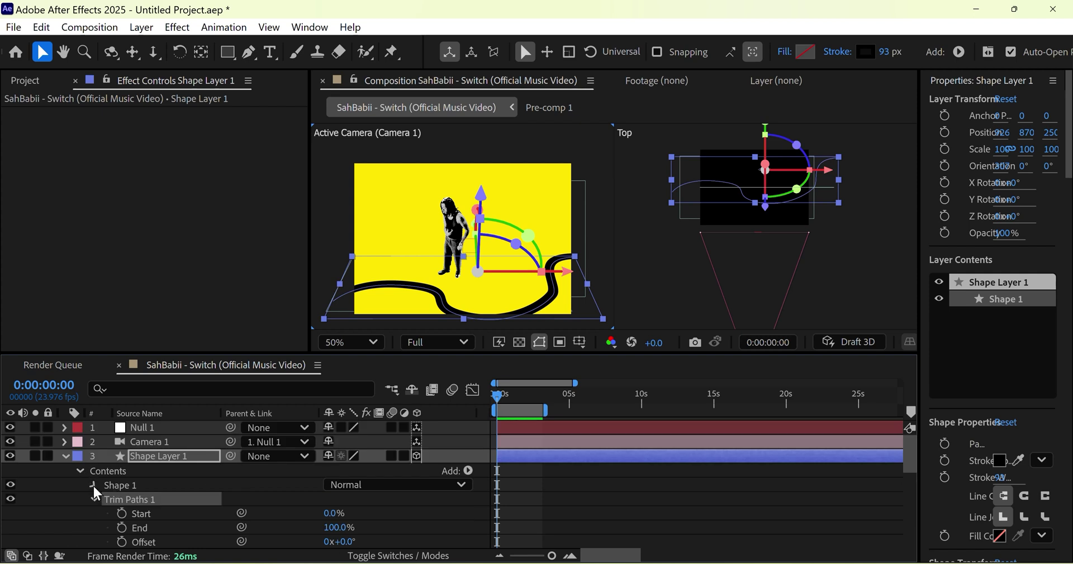
Set the taper End Length of Shape 1's stroke to 20% and return to the Trim Paths 1 properties
click(92, 484)
click(106, 513)
scroll(203, 507, down, 3)
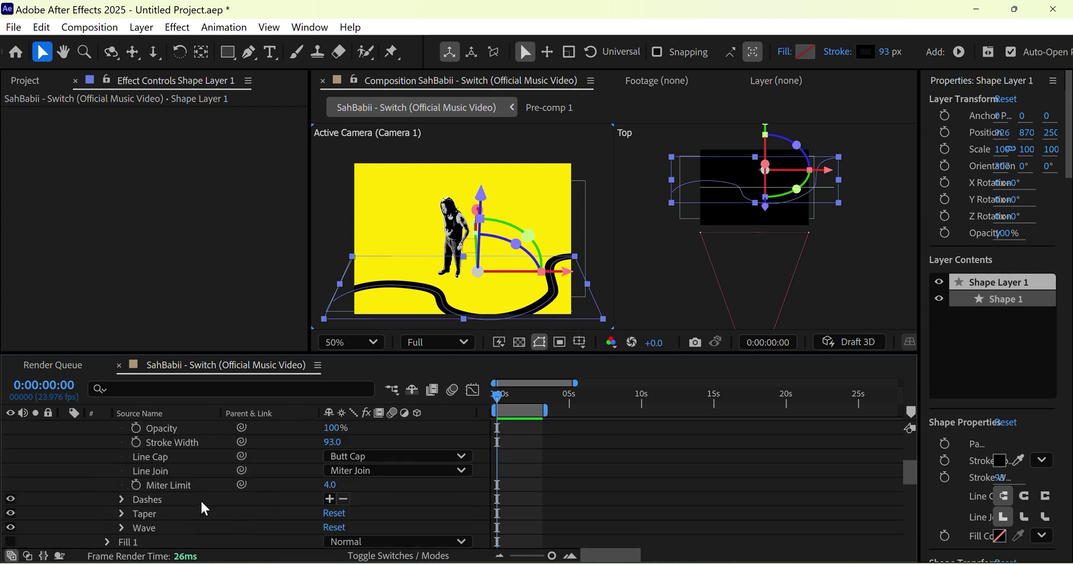
click(119, 514)
scroll(335, 492, down, 1)
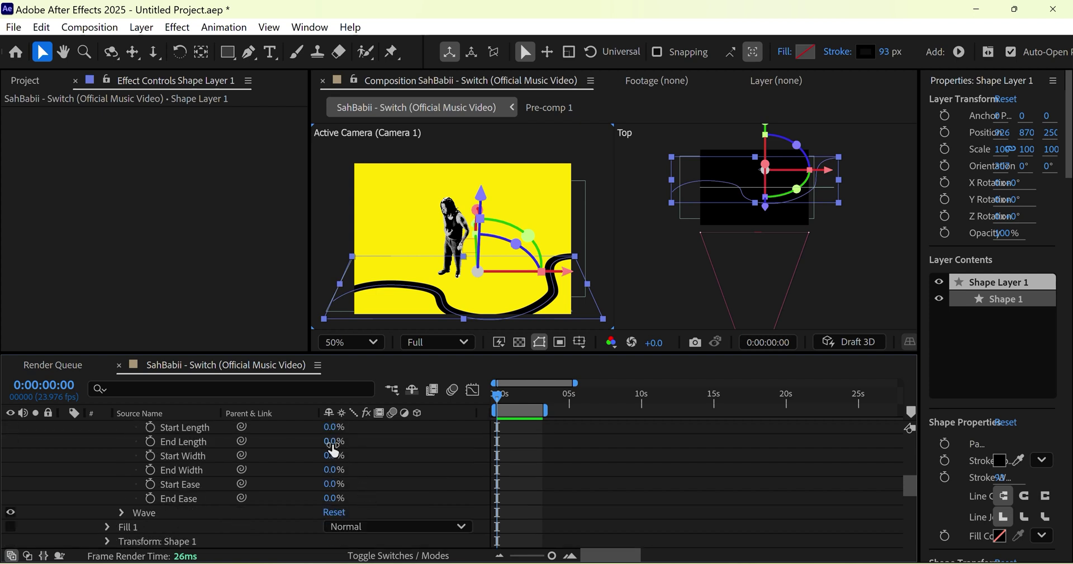
mouse_move(333, 445)
mouse_down()
mouse_move(363, 432)
mouse_move(346, 419)
mouse_move(321, 428)
mouse_move(327, 440)
mouse_up()
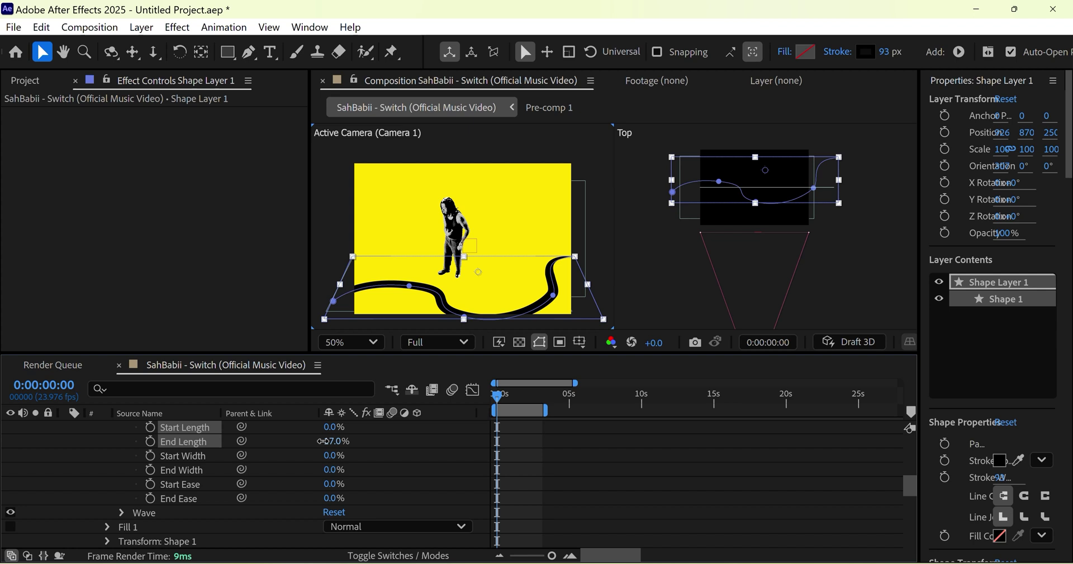
scroll(122, 474, up, 3)
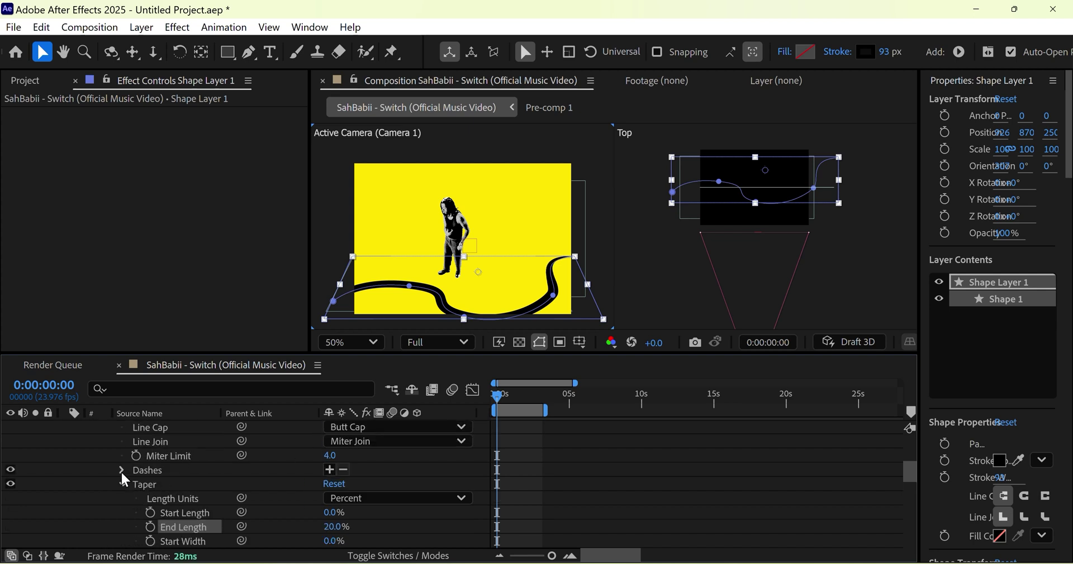
scroll(124, 486, up, 3)
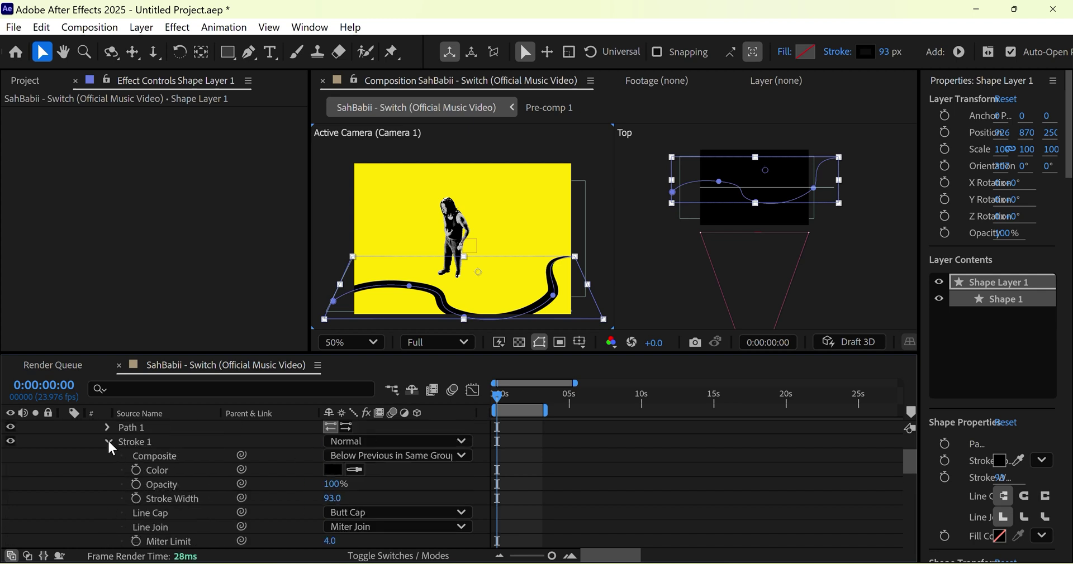
scroll(182, 472, down, 8)
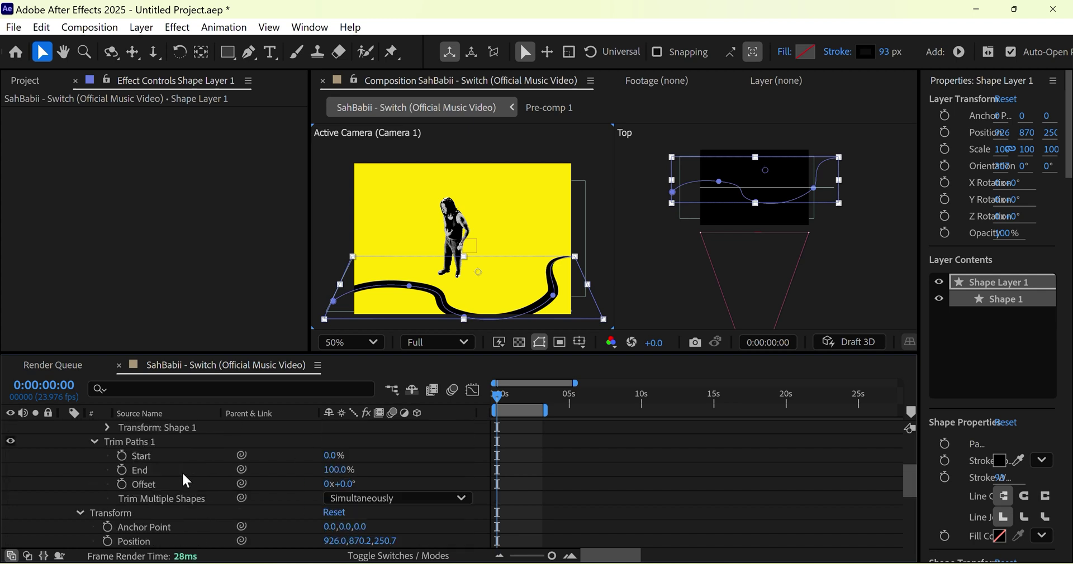
Keyframe the Trim Paths End of Shape Layer 1 from 0% at 0:00:00:00 to 100% at 0:00:02:03
click(122, 471)
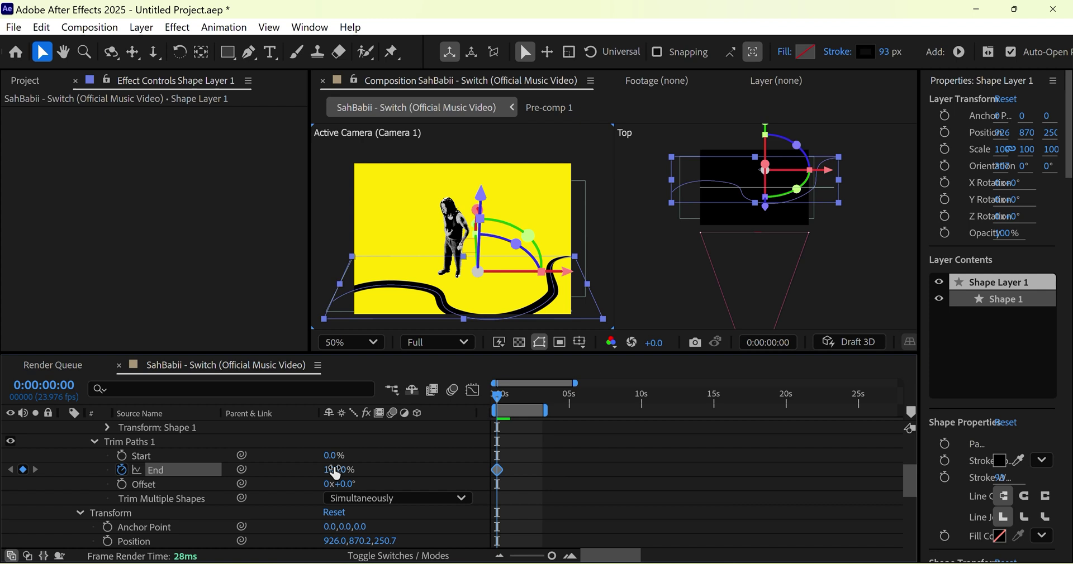
drag(310, 498, 271, 527)
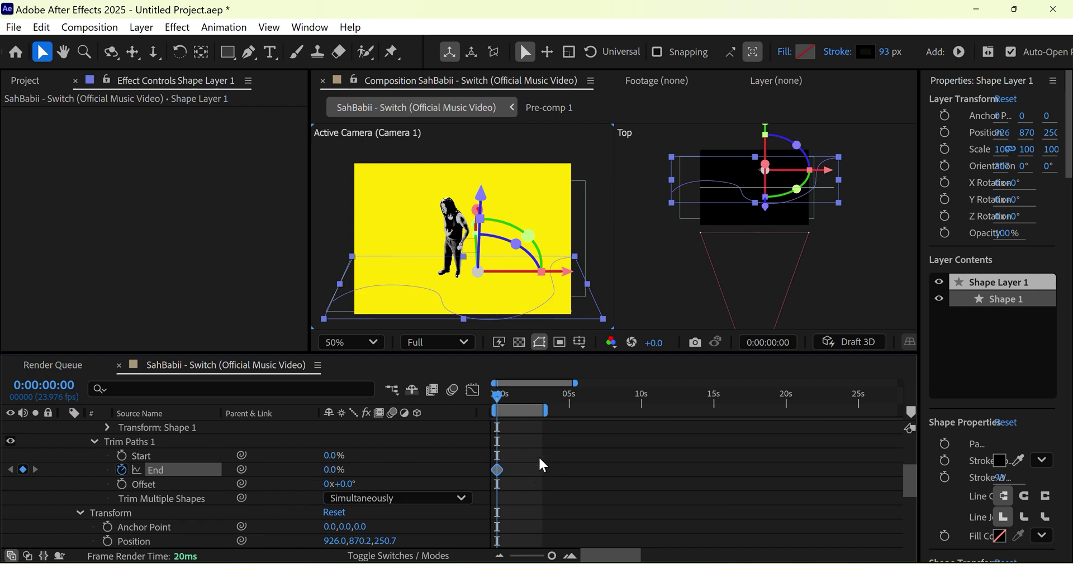
drag(515, 403, 528, 401)
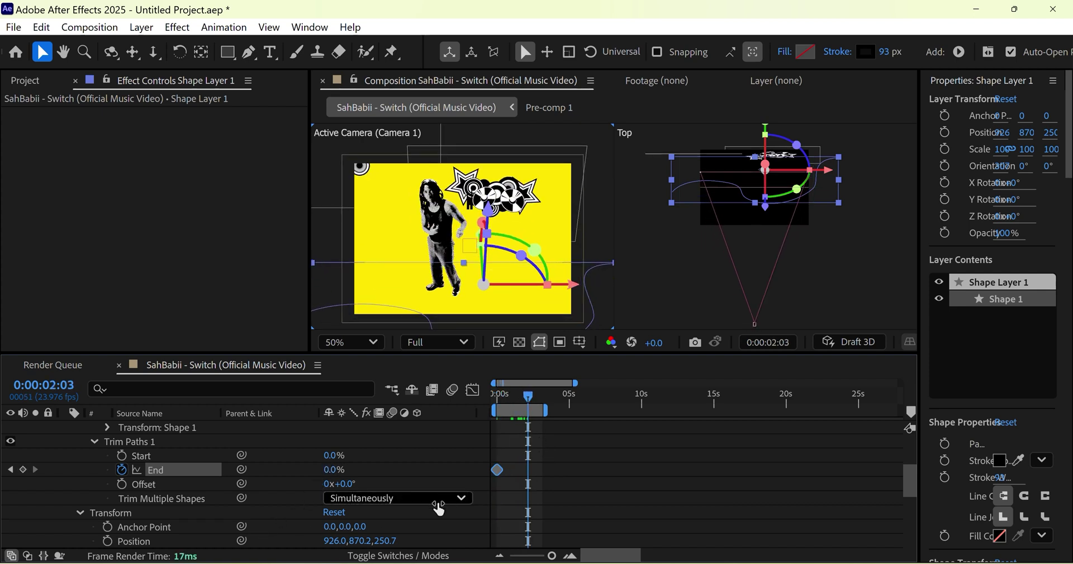
drag(343, 462, 364, 446)
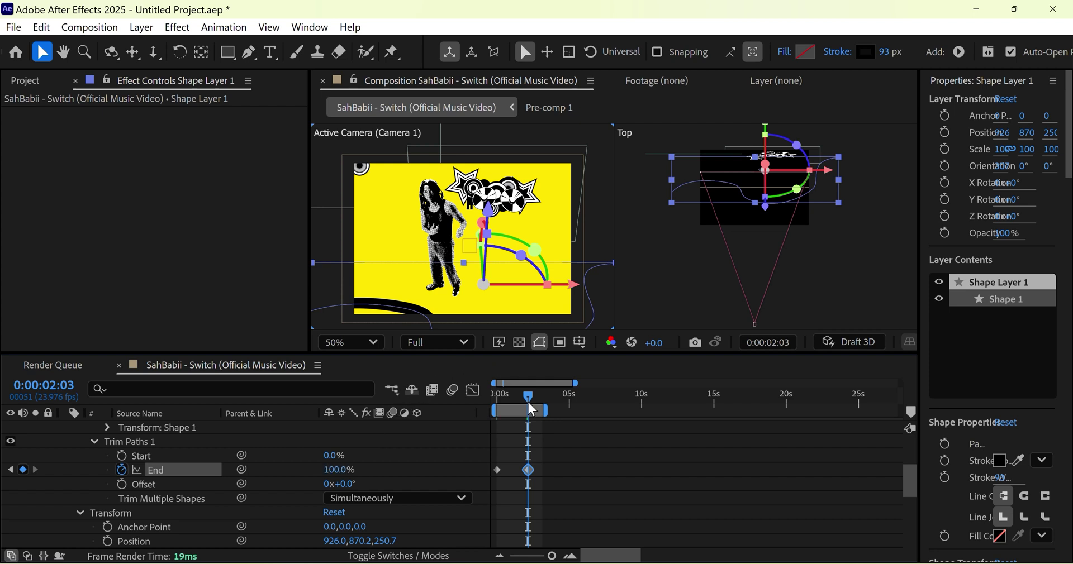
Move the 100% End keyframe earlier to 0:00:00:19 and preview the ground path's drawing animation
drag(528, 402, 498, 395)
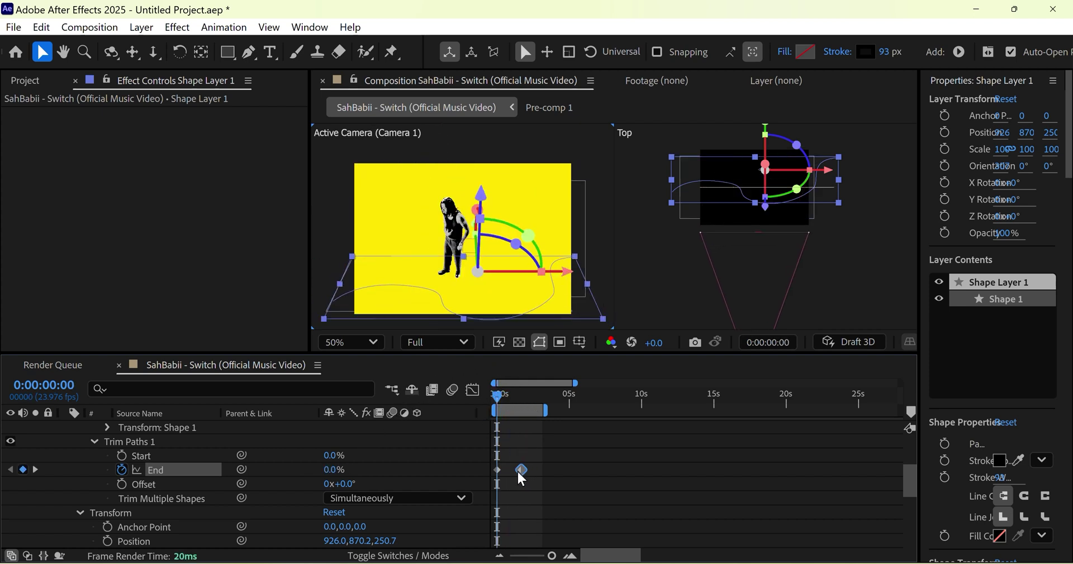
drag(518, 471, 515, 472)
key(ctrl+shift+h)
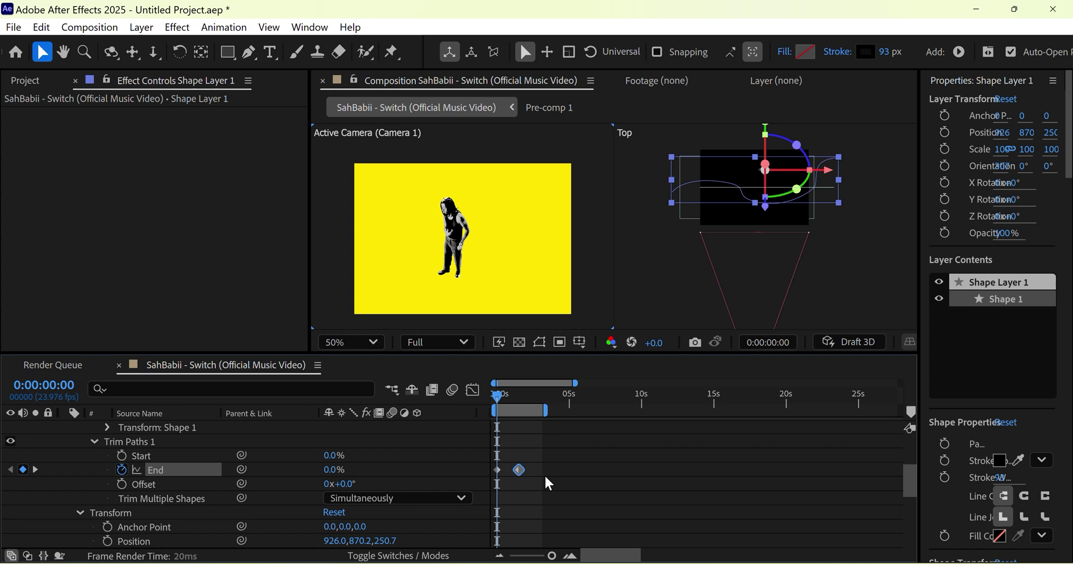
key(ctrl+shift+h)
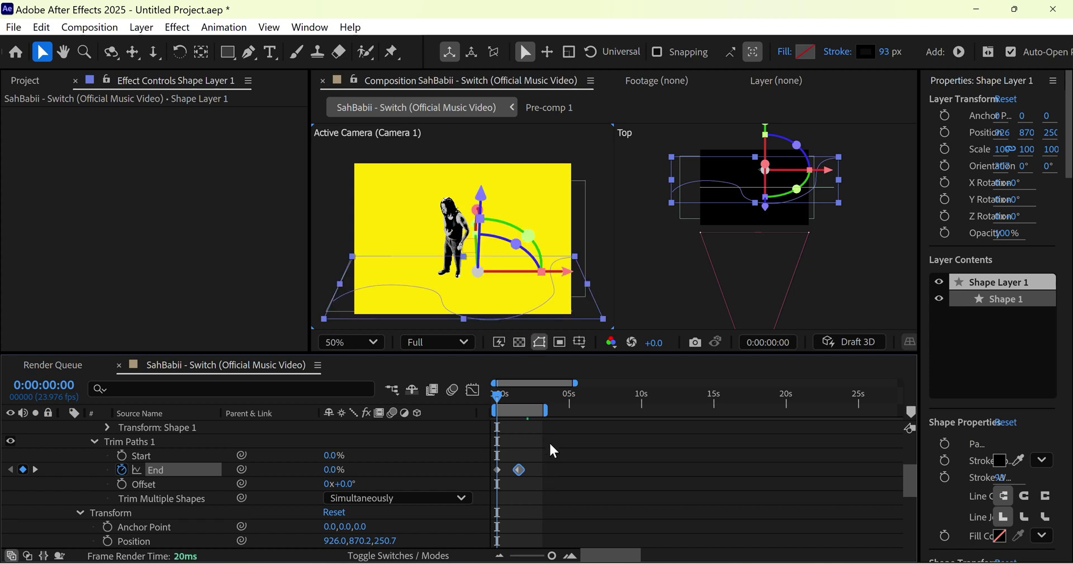
key(space)
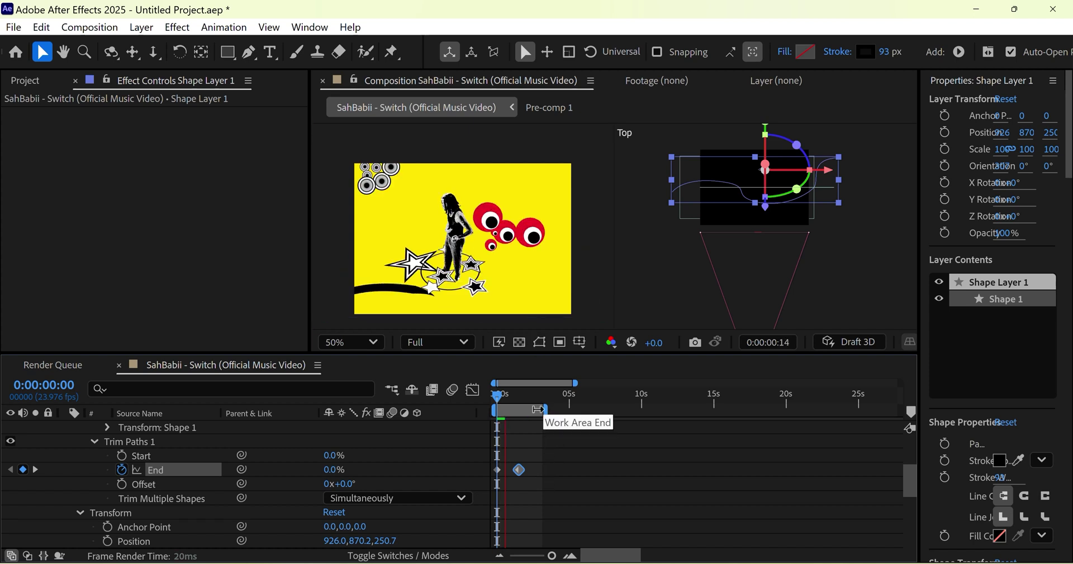
key(space)
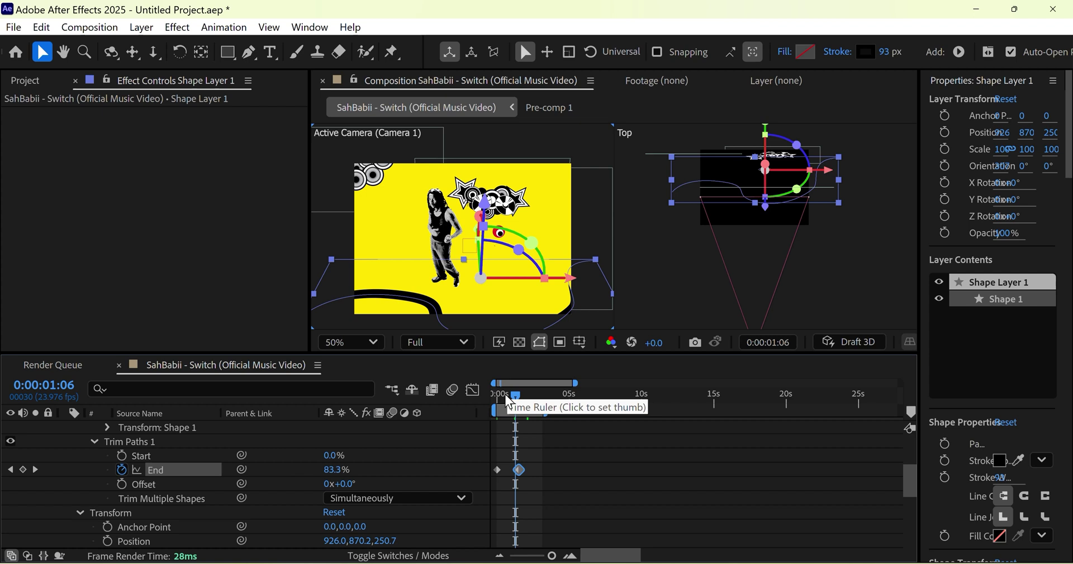
drag(510, 398, 486, 396)
drag(519, 469, 509, 472)
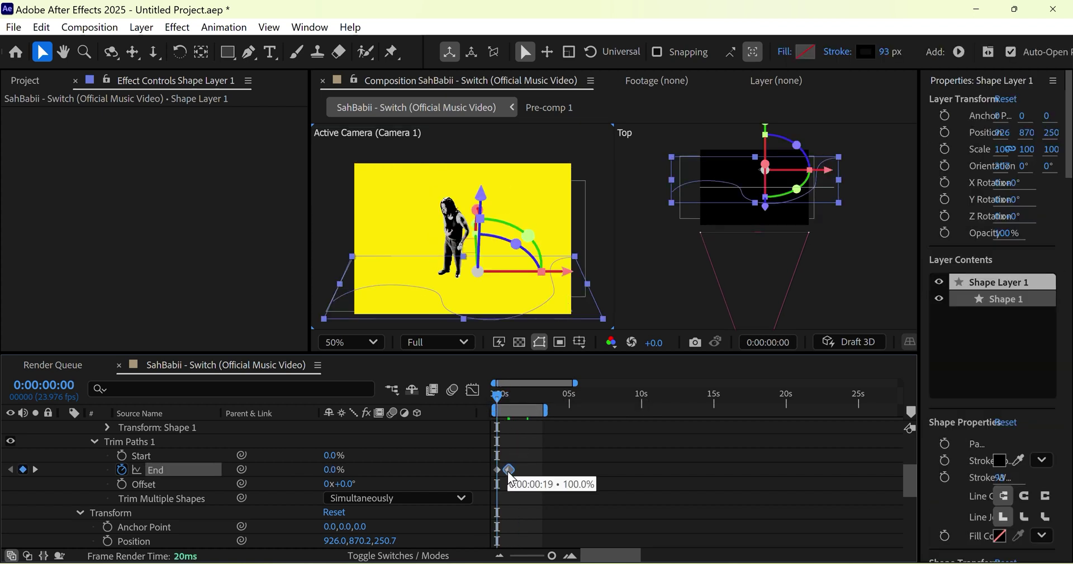
key(space)
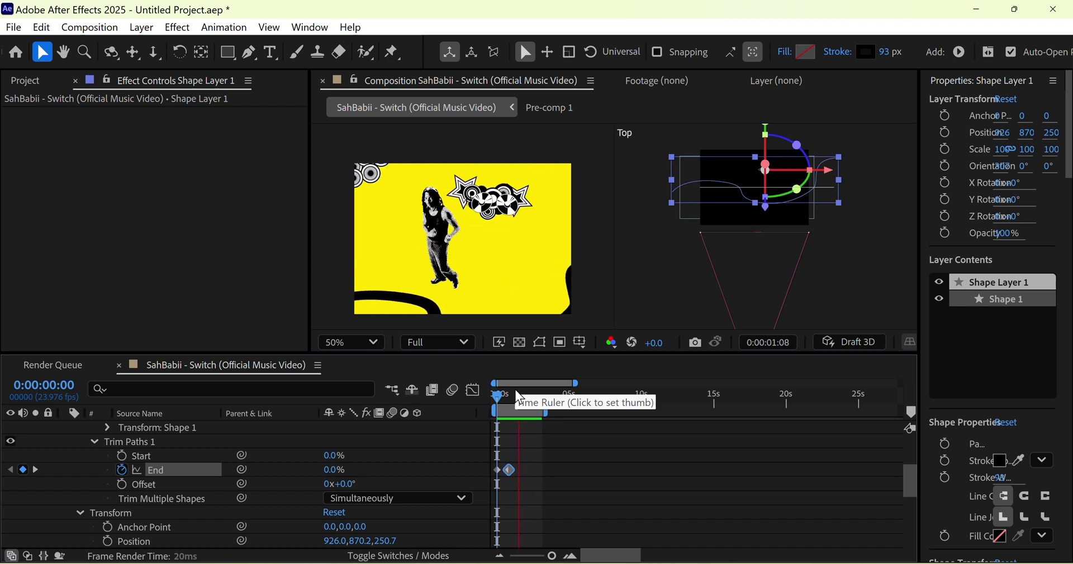
key(space)
drag(515, 391, 492, 401)
Collapse the Trim Paths, Contents and layer properties of Shape Layer 1 in the timeline
scroll(99, 478, up, 3)
click(99, 482)
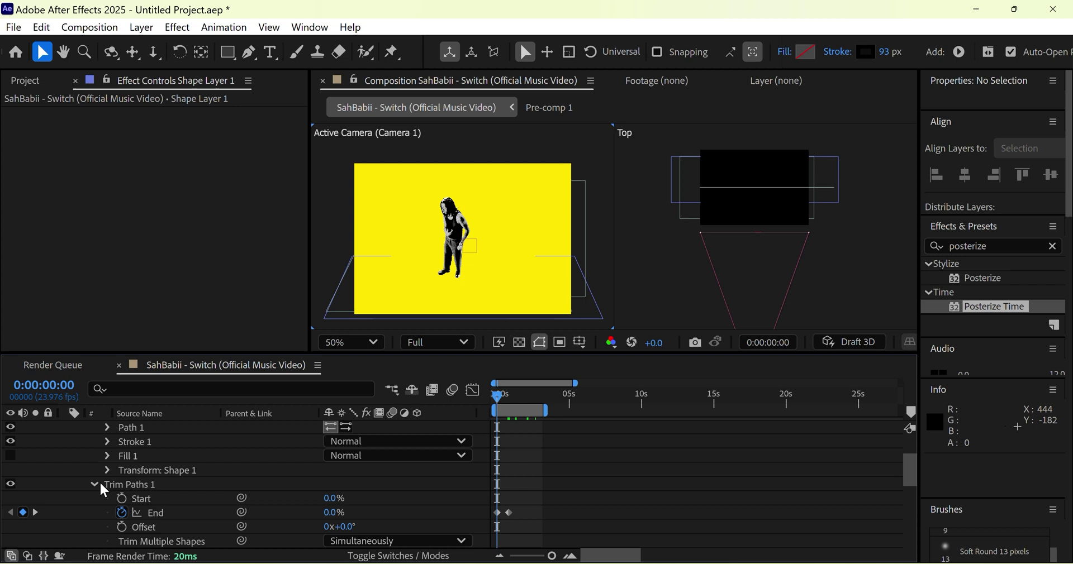
click(95, 485)
scroll(110, 481, up, 2)
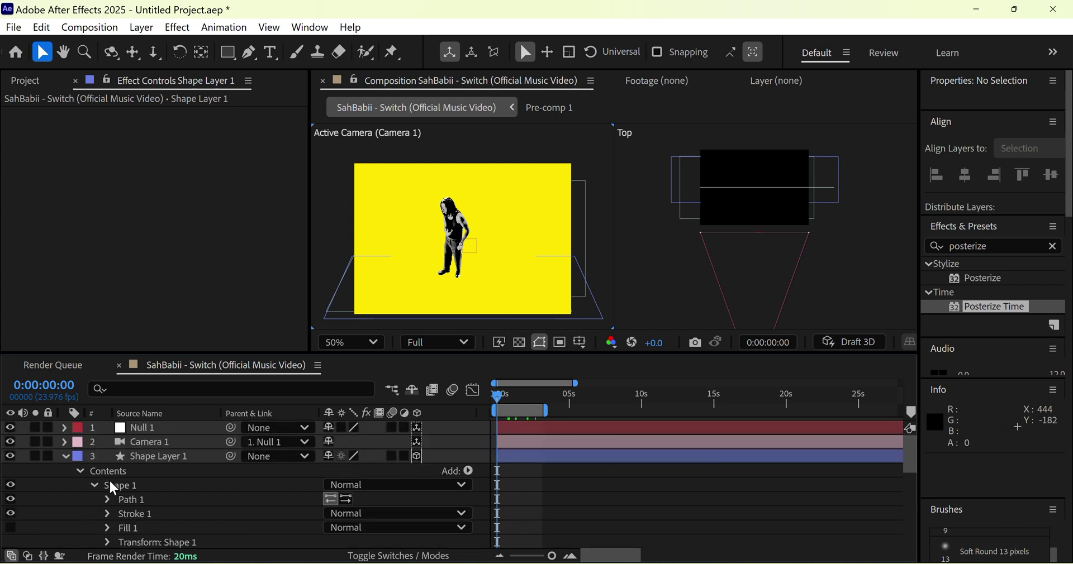
click(81, 472)
click(65, 456)
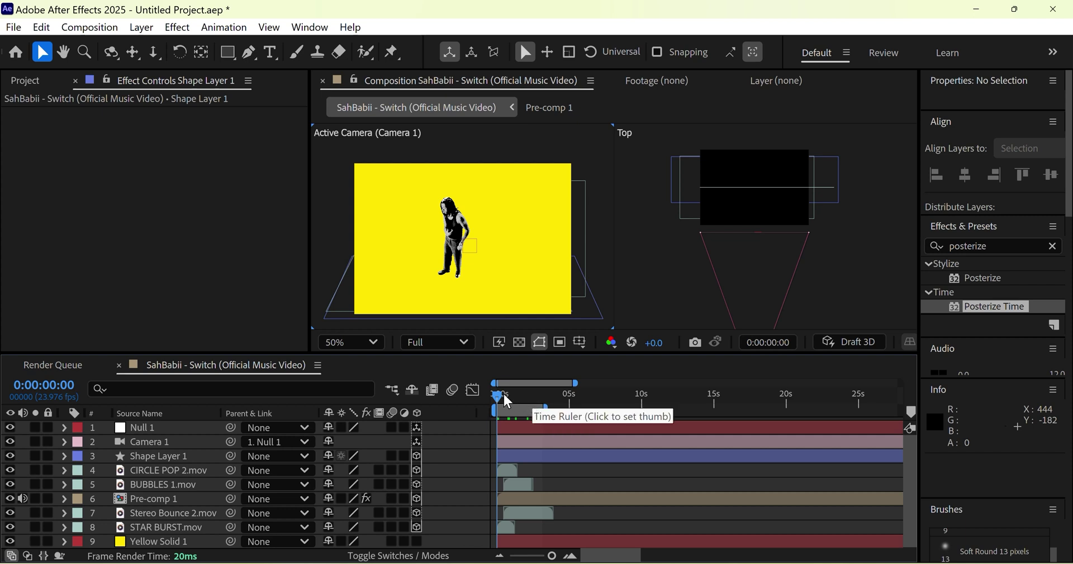
Select Shape Layer 1 at 0:00:01:19 and activate the Type tool
drag(498, 398, 523, 407)
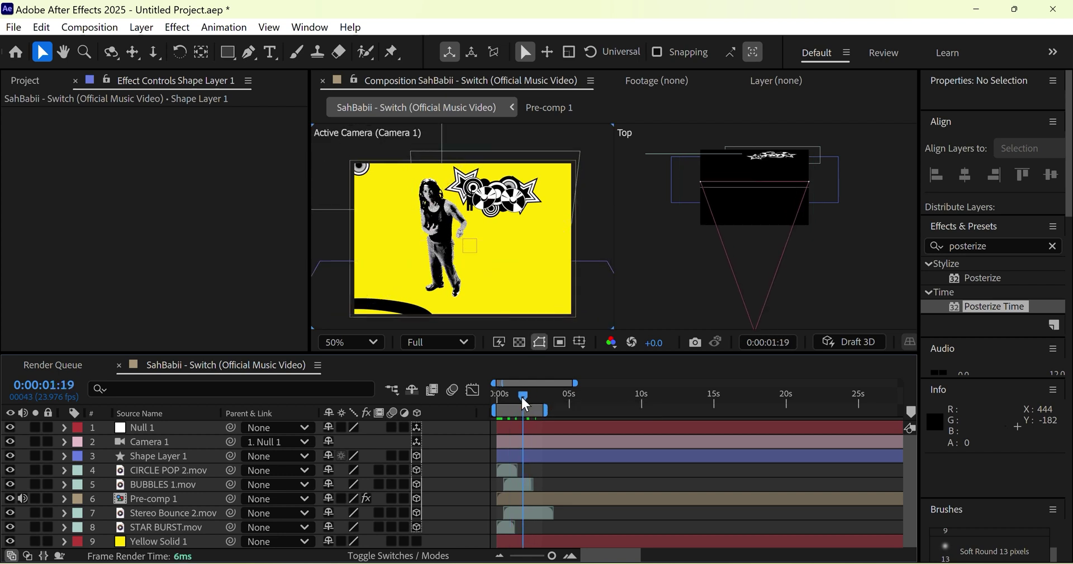
click(168, 457)
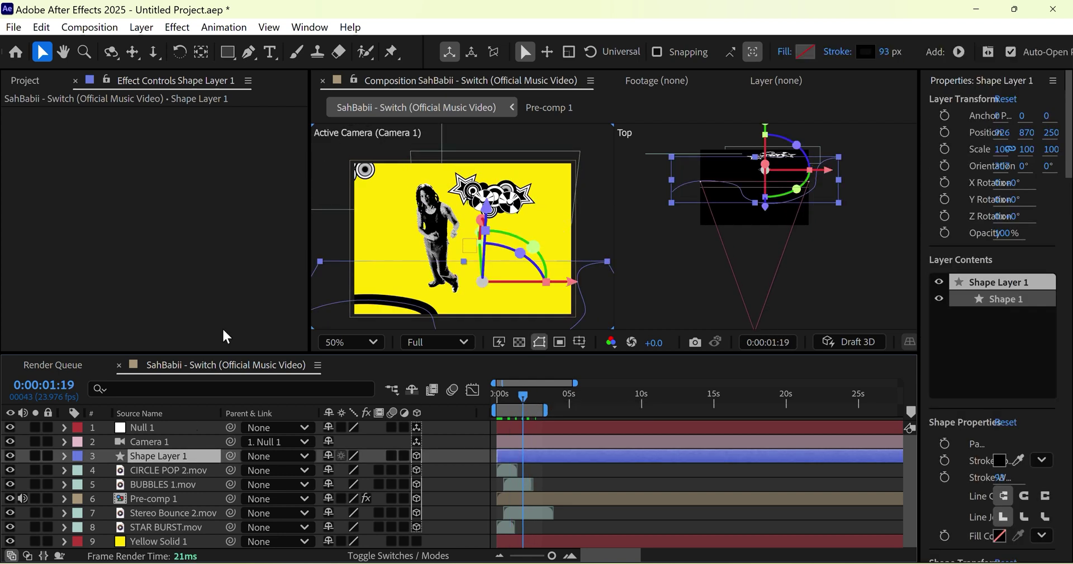
click(270, 53)
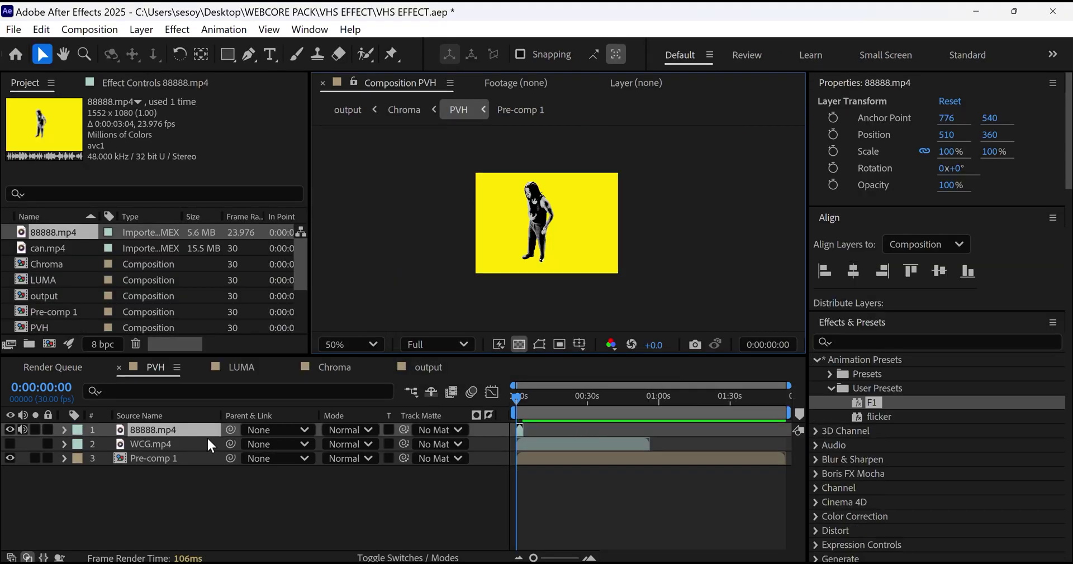
Fit the 88888.mp4 layer to the frame of the PVH composition in the VHS EFFECT project
right_click(194, 434)
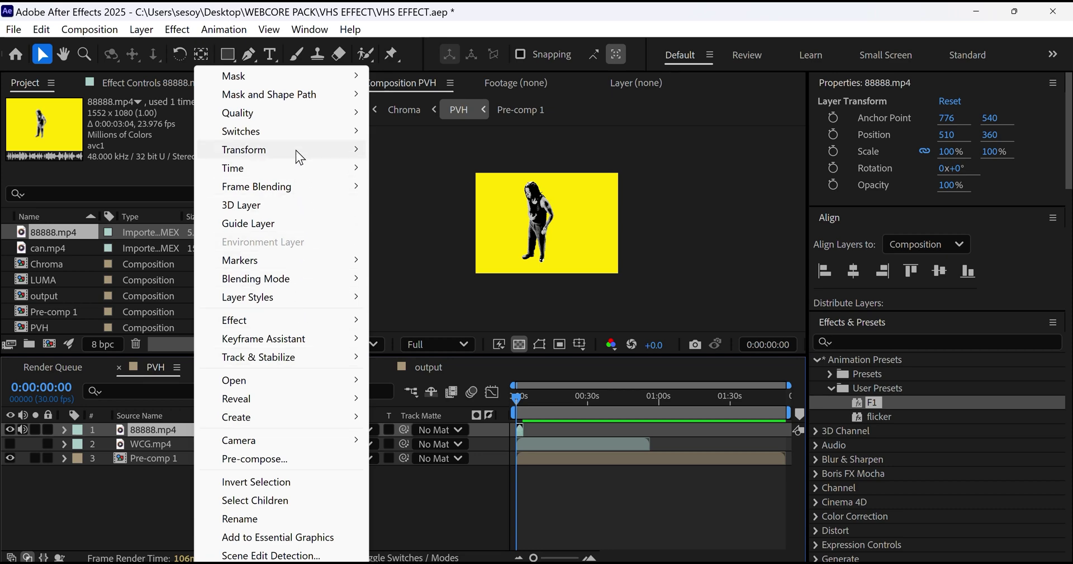
mouse_move(296, 149)
click(486, 370)
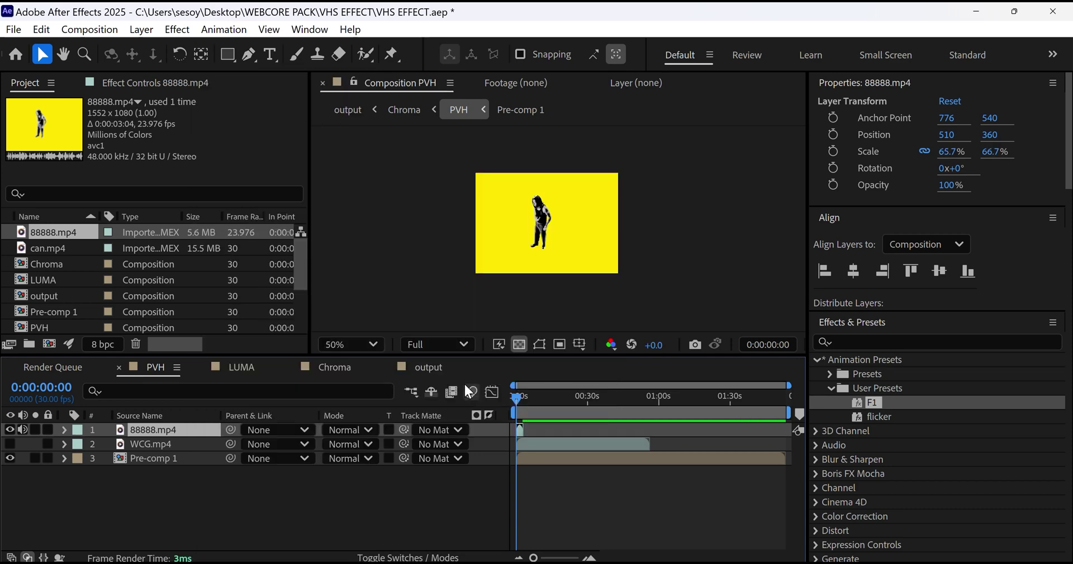
Open the output composition and preview the clip with the VHS effect
click(423, 368)
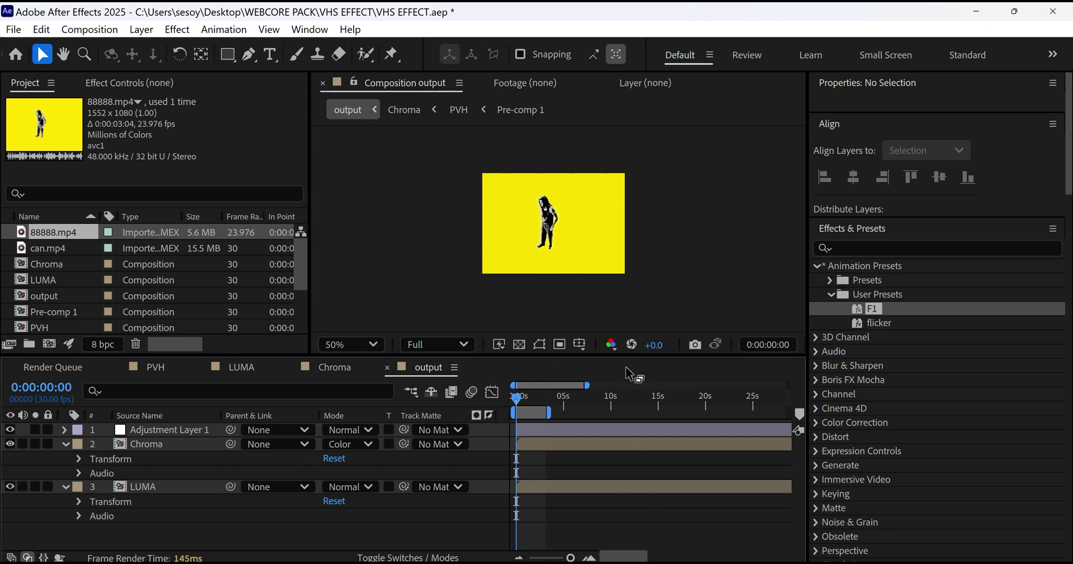
scroll(581, 232, down, 2)
key(space)
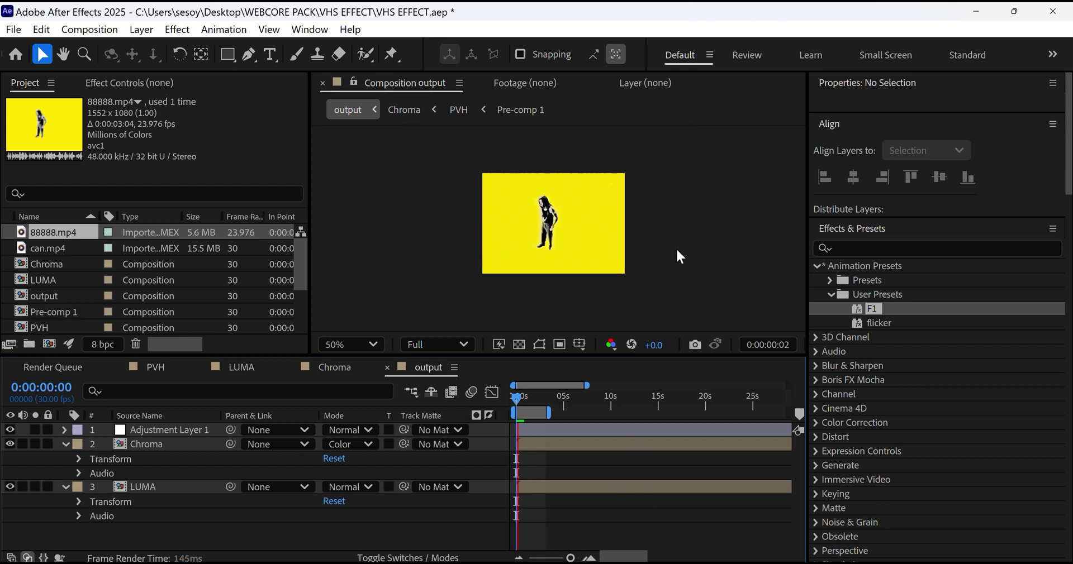